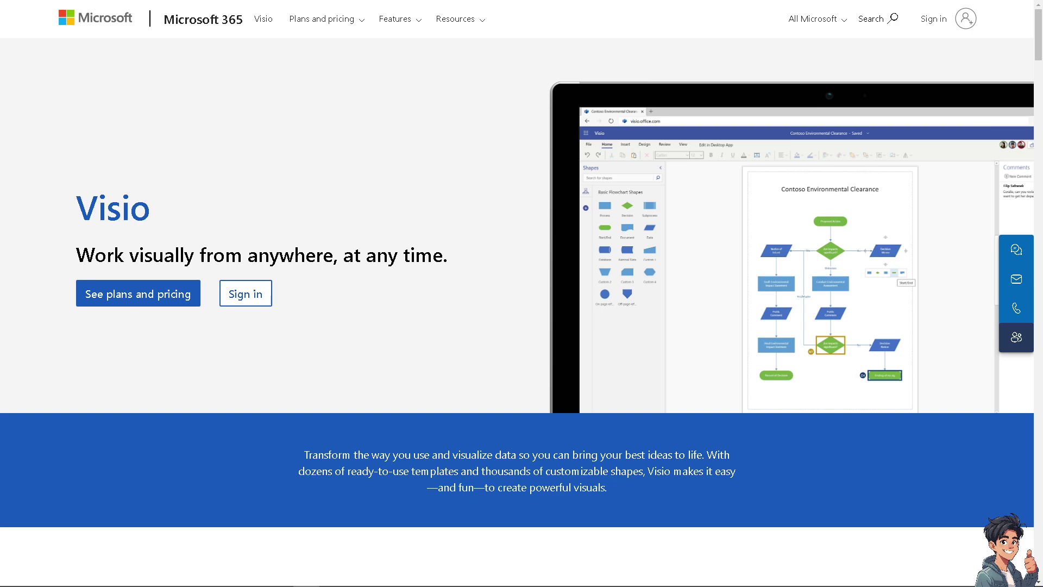
Step: Scroll down the Visio product page to the 'Visual collaboration for teams everywhere' section
scroll(522, 293, down, 8)
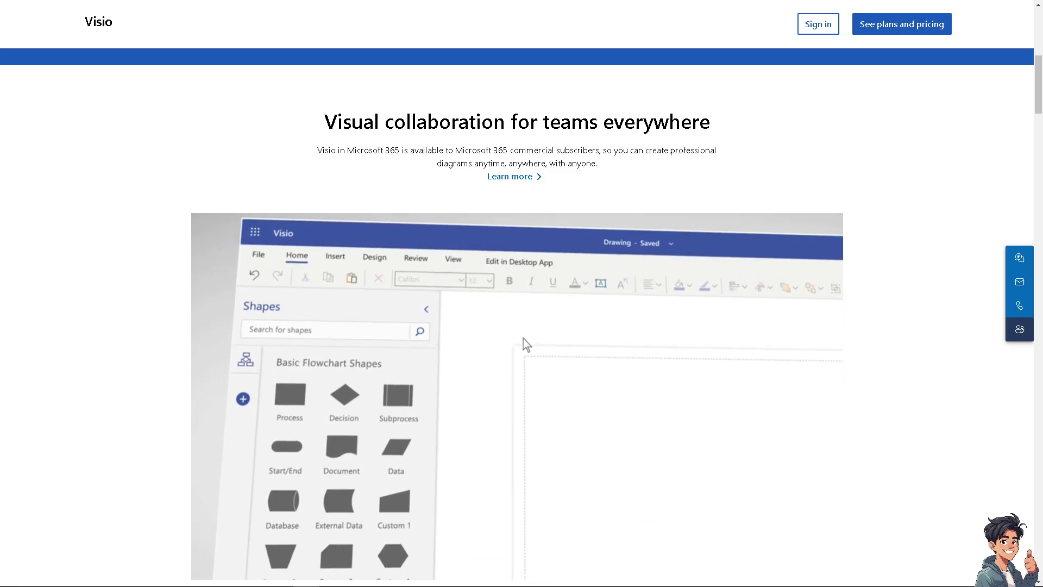
scroll(517, 381, down, 10)
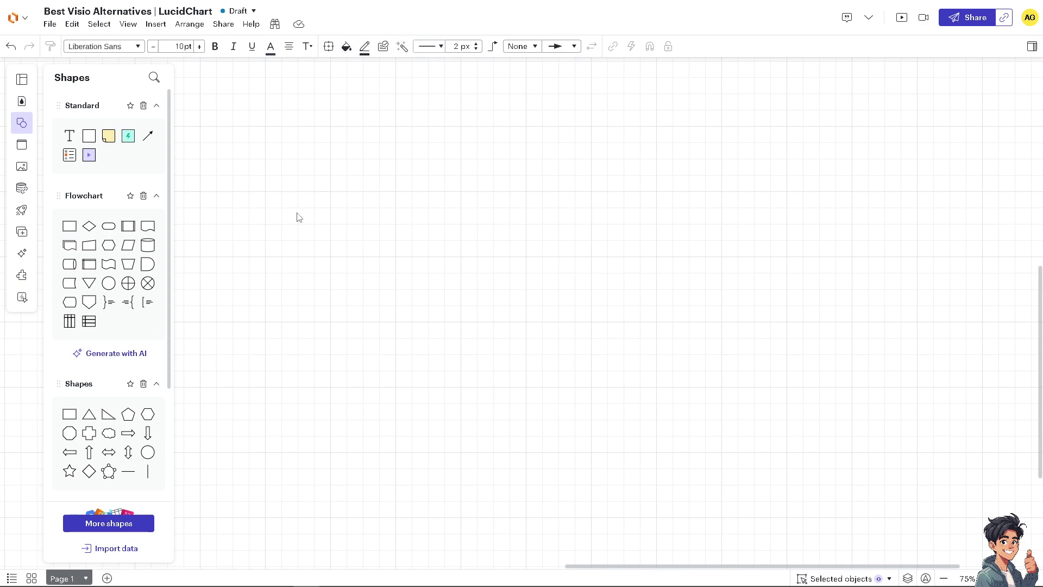
Step: Place an arrow and two square Text shapes on the empty Lucidchart canvas
drag(147, 136, 357, 173)
drag(89, 136, 410, 242)
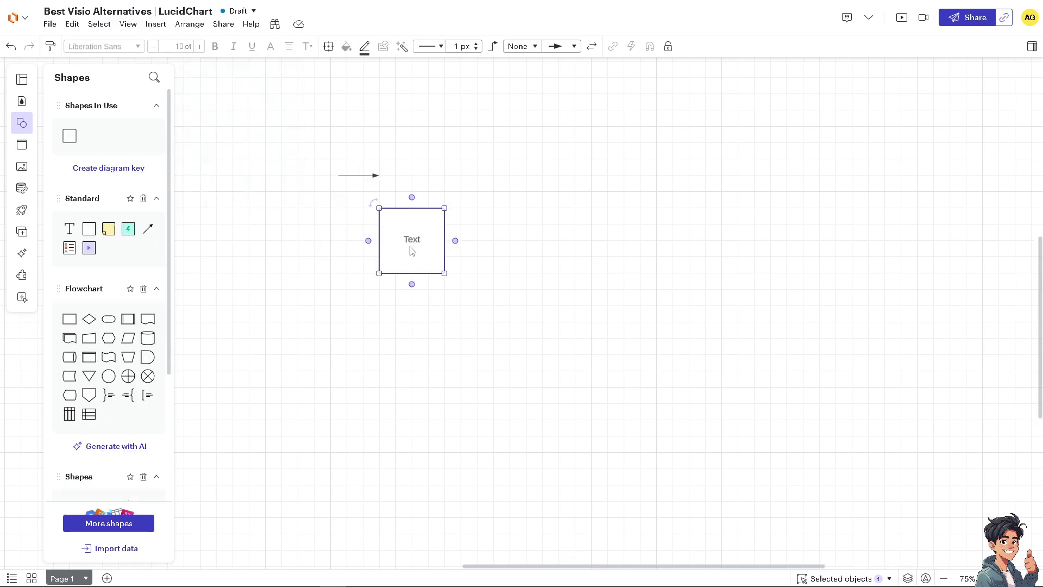
drag(70, 136, 297, 298)
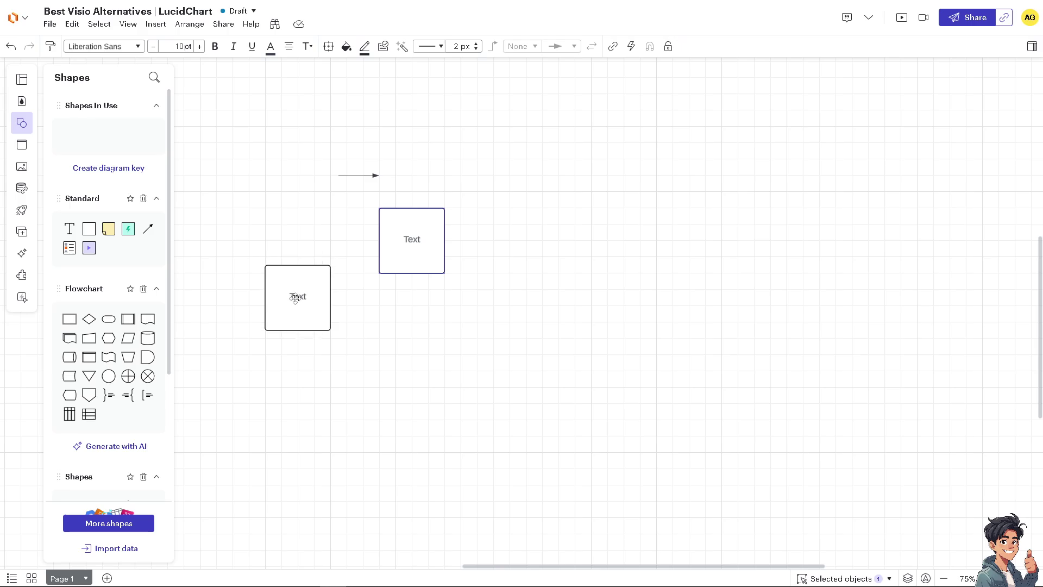
Step: Pick the basic Flowchart template from the Template gallery for insertion
click(22, 79)
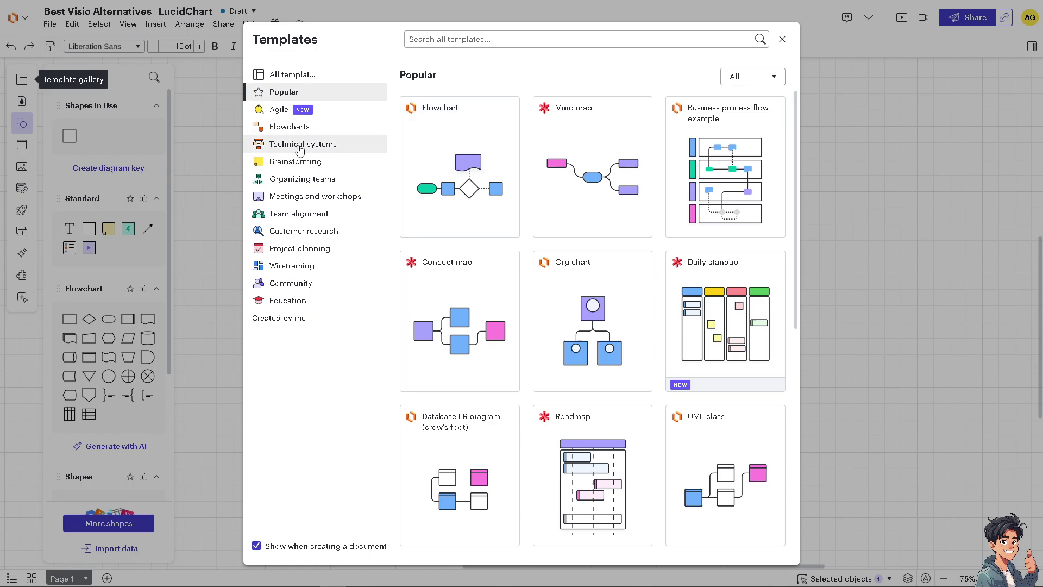
mouse_move(429, 193)
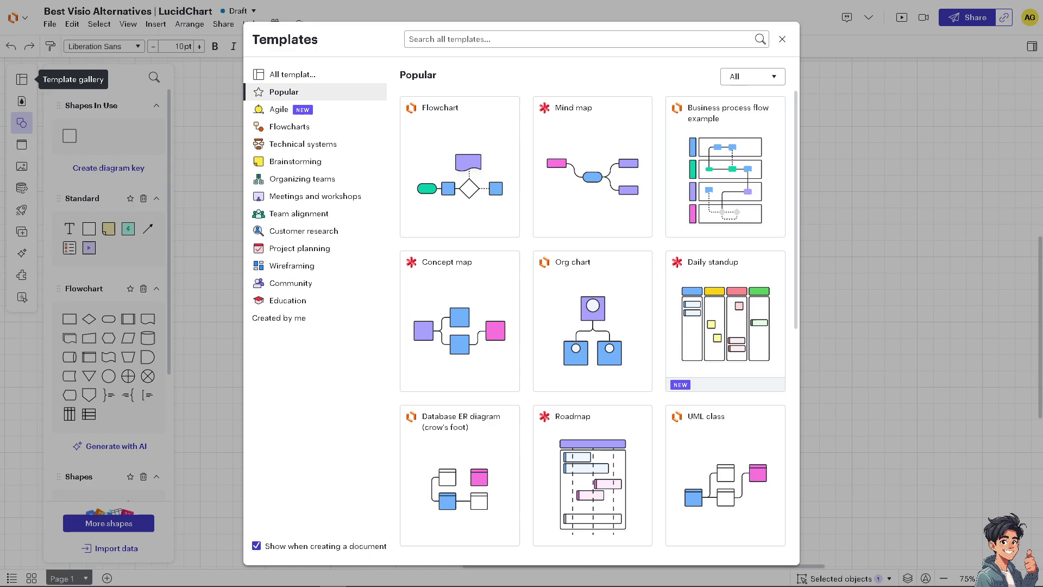
mouse_move(460, 150)
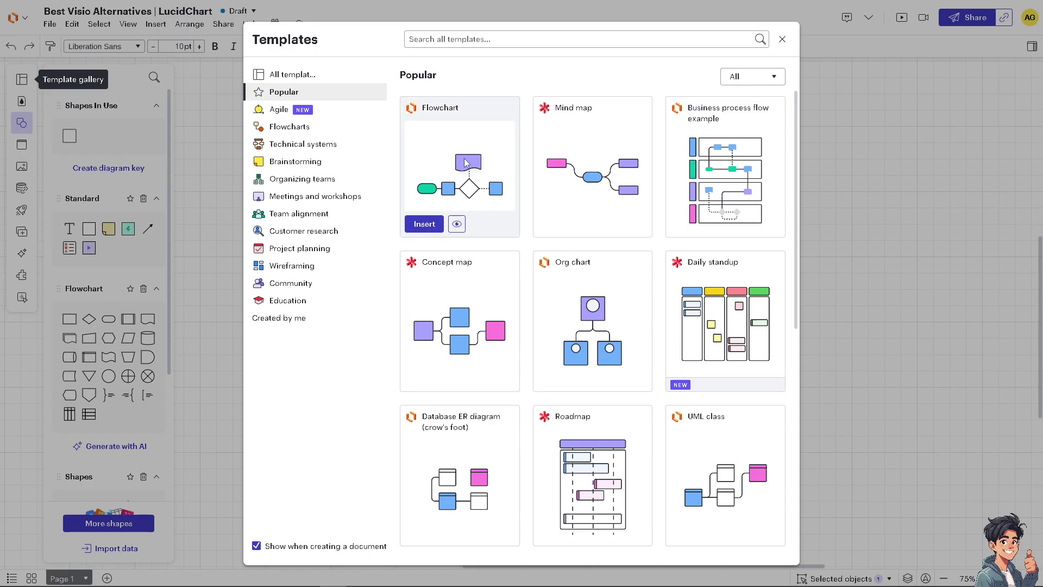
click(465, 162)
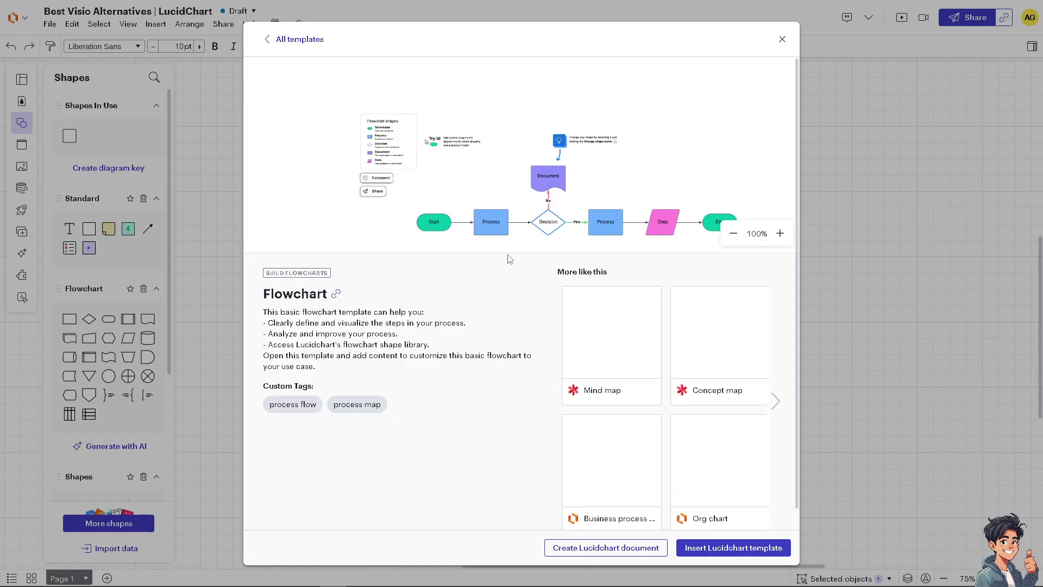
click(738, 553)
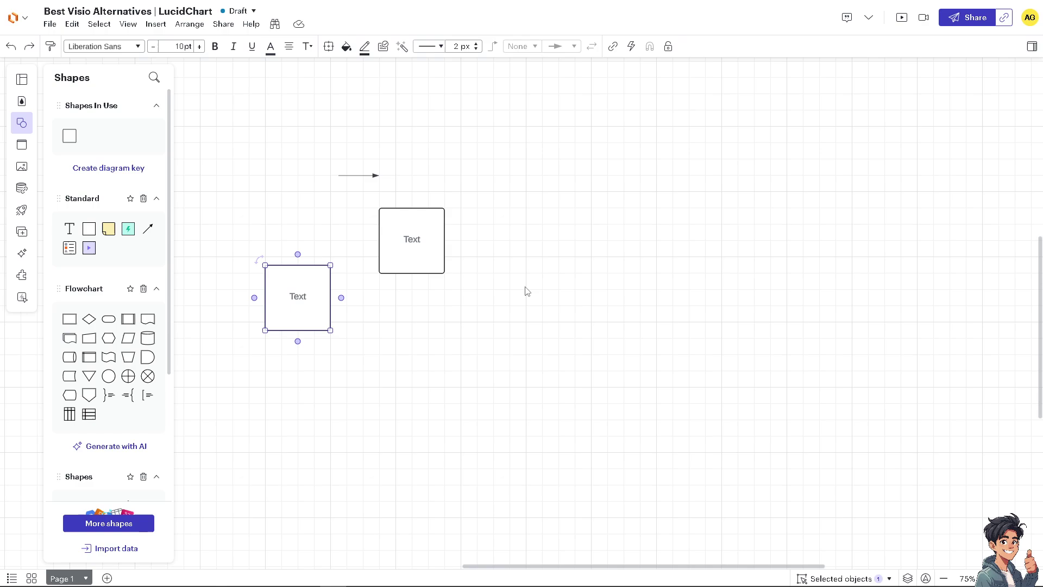
Step: Drop the Flowchart template above the Text boxes and start a comment
click(210, 266)
click(847, 21)
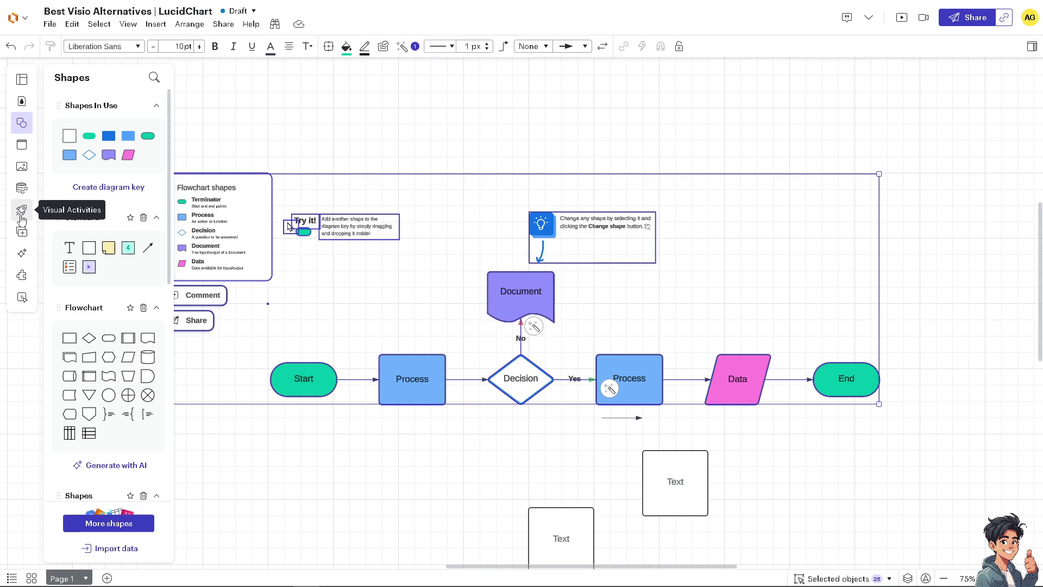
Step: Browse the Team building and Quick start sets in the Visual Activities library
click(21, 214)
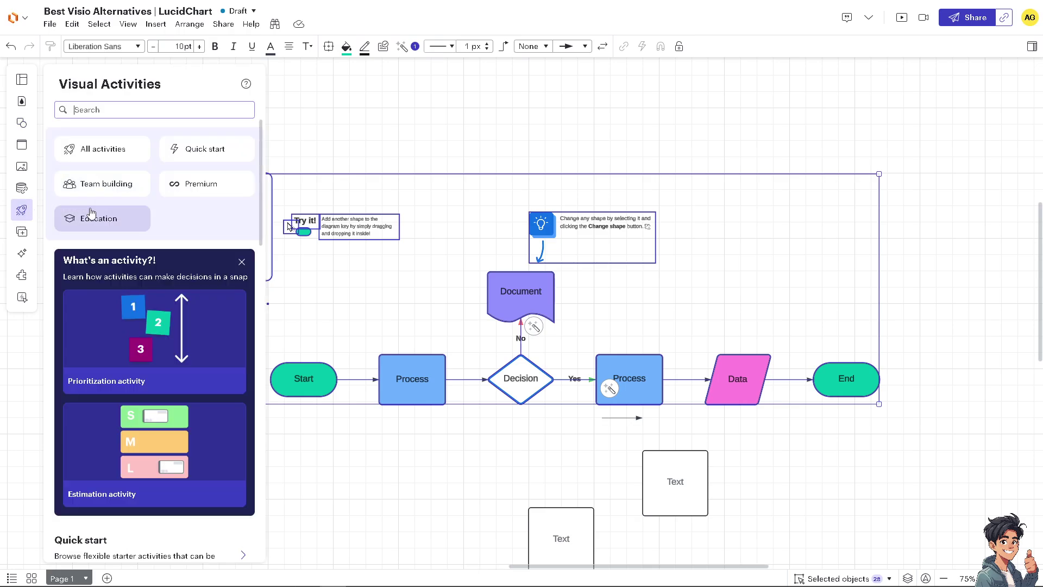
click(113, 188)
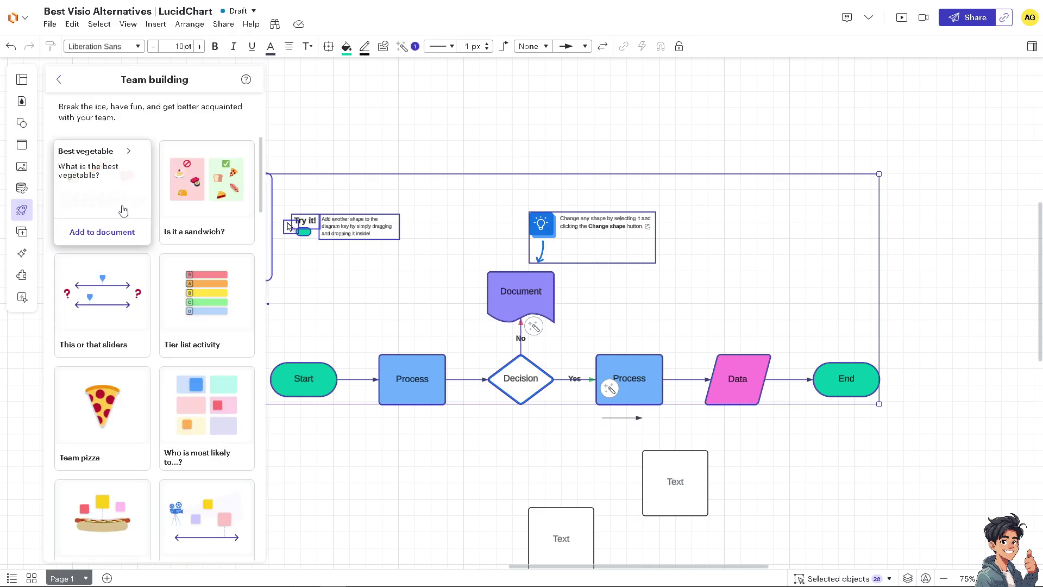
click(19, 213)
click(19, 212)
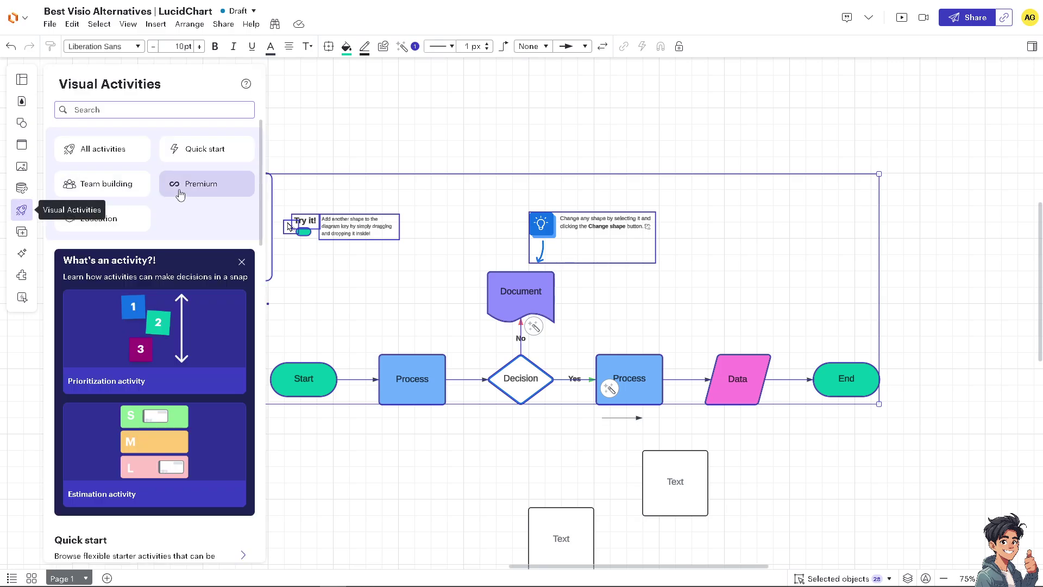
click(211, 155)
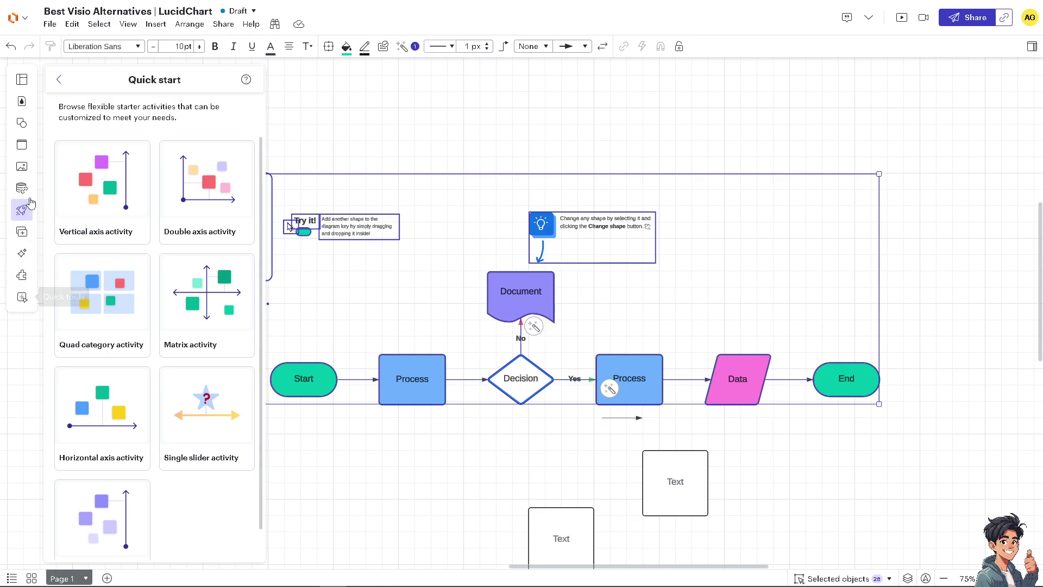
Step: Browse the Streamline, Icons and GIFs image collections, then paste the title image
click(24, 171)
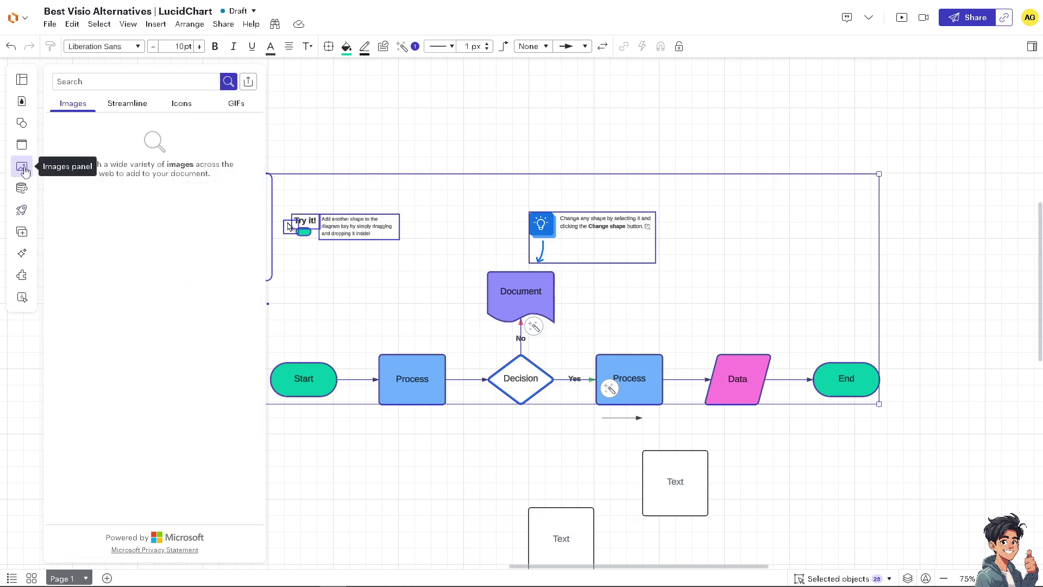
click(139, 104)
click(182, 81)
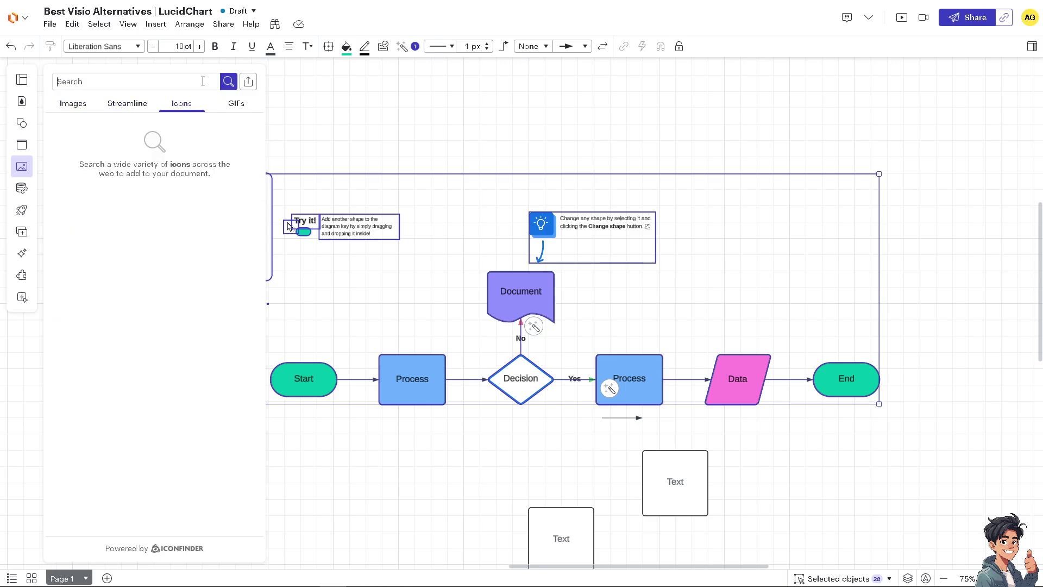
click(243, 107)
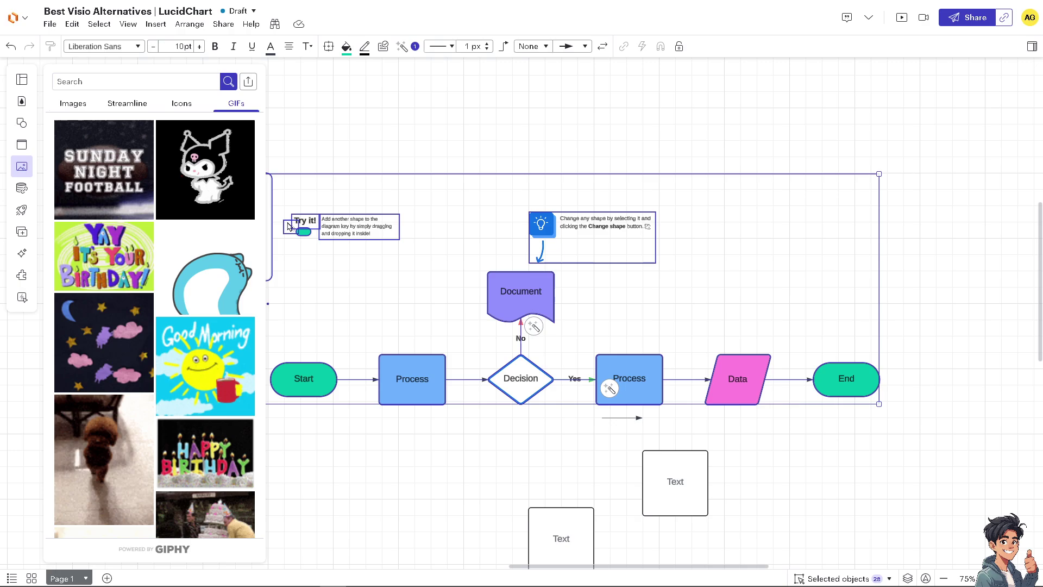
key(ctrl+v)
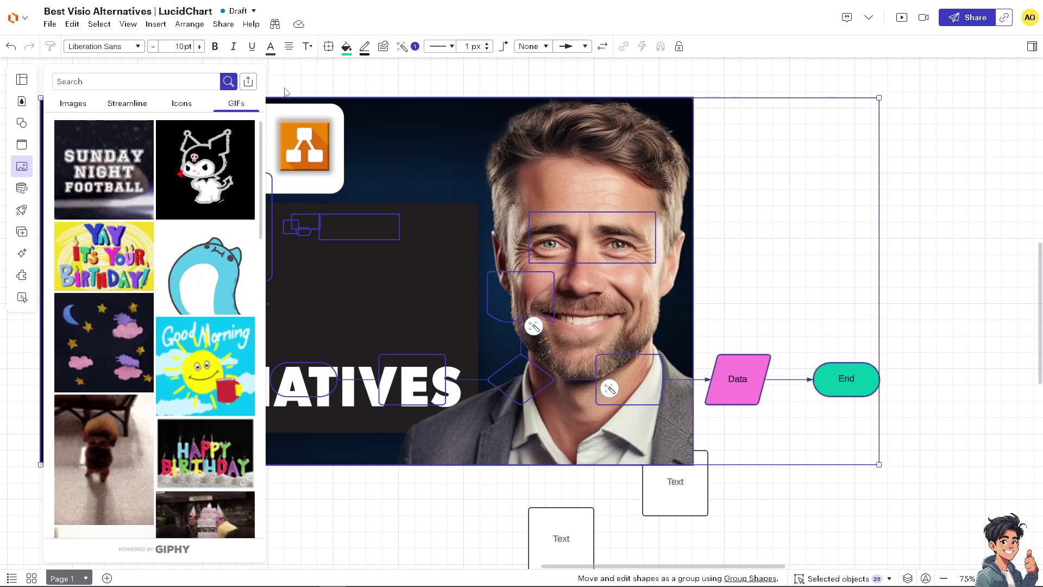
click(305, 84)
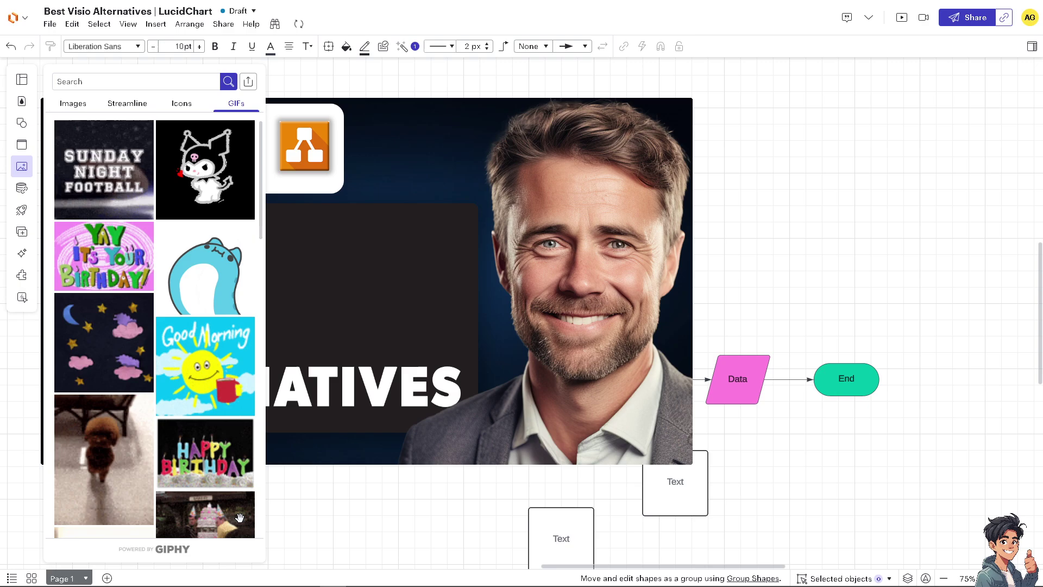
click(410, 353)
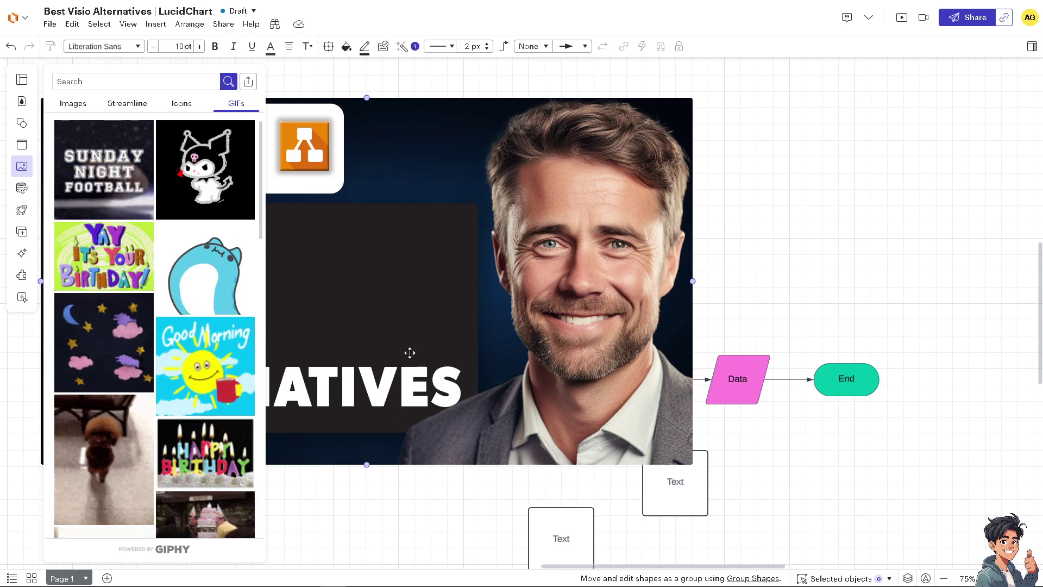
click(856, 200)
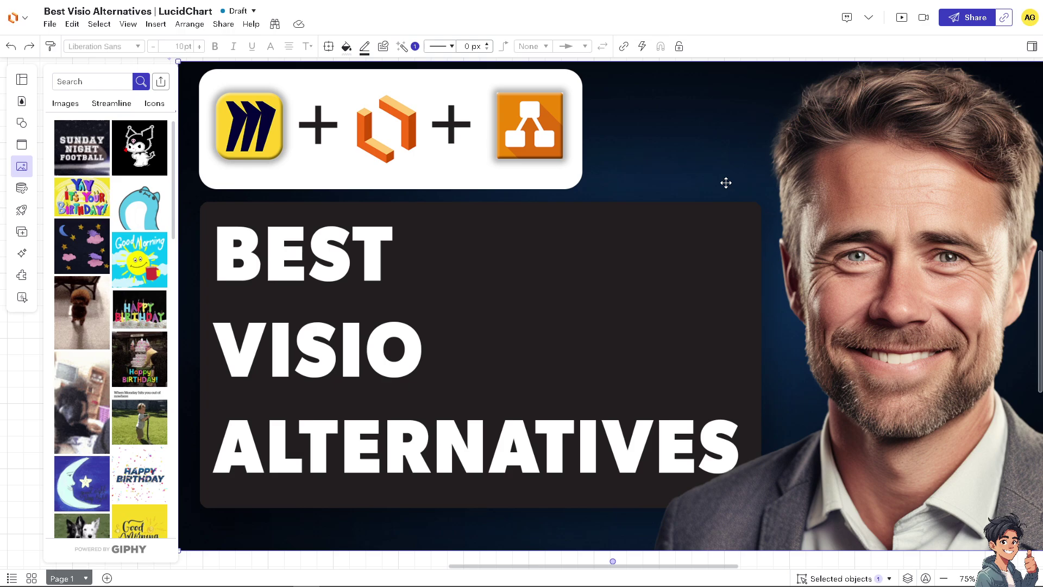
Step: Open Presentation Builder, then add 'New Layer' to Page 1 from the Layers panel
click(903, 18)
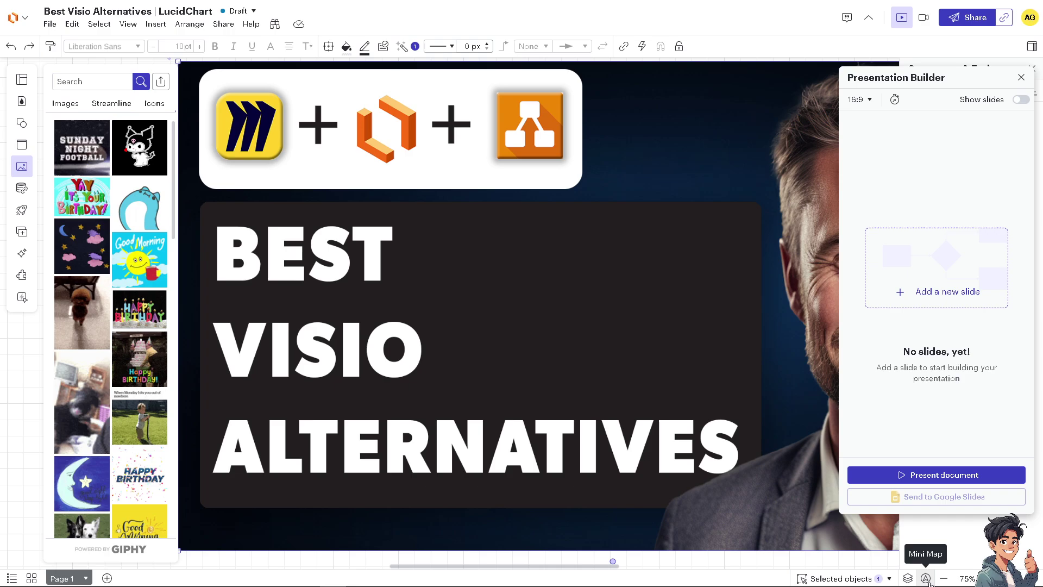
click(908, 579)
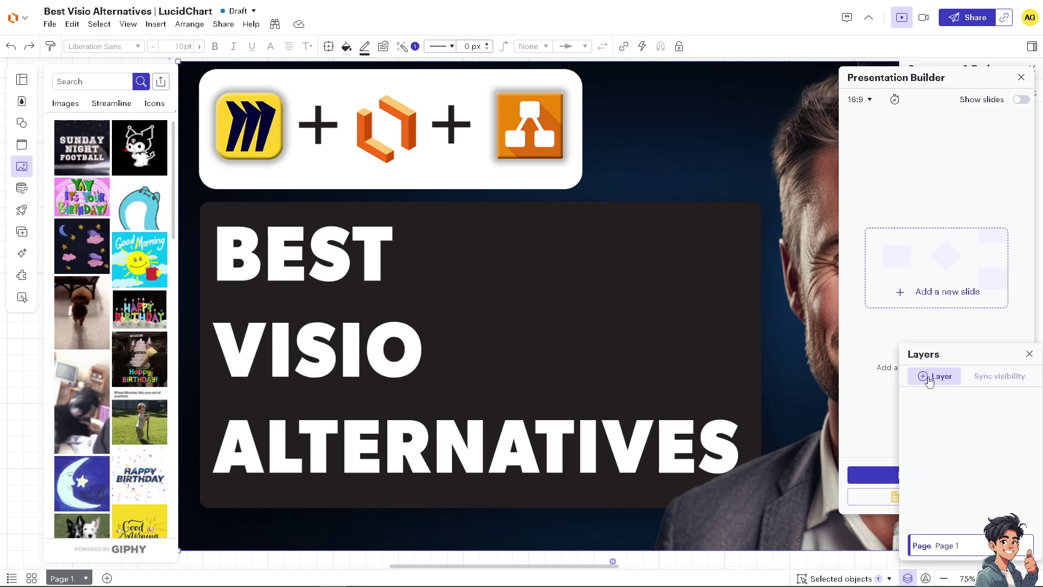
click(930, 379)
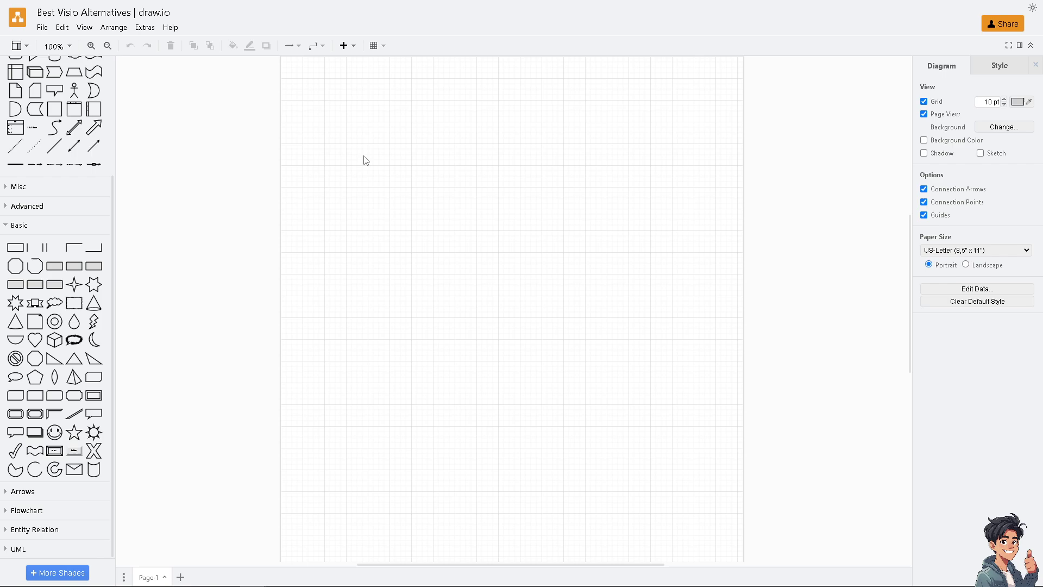
scroll(388, 180, down, 1)
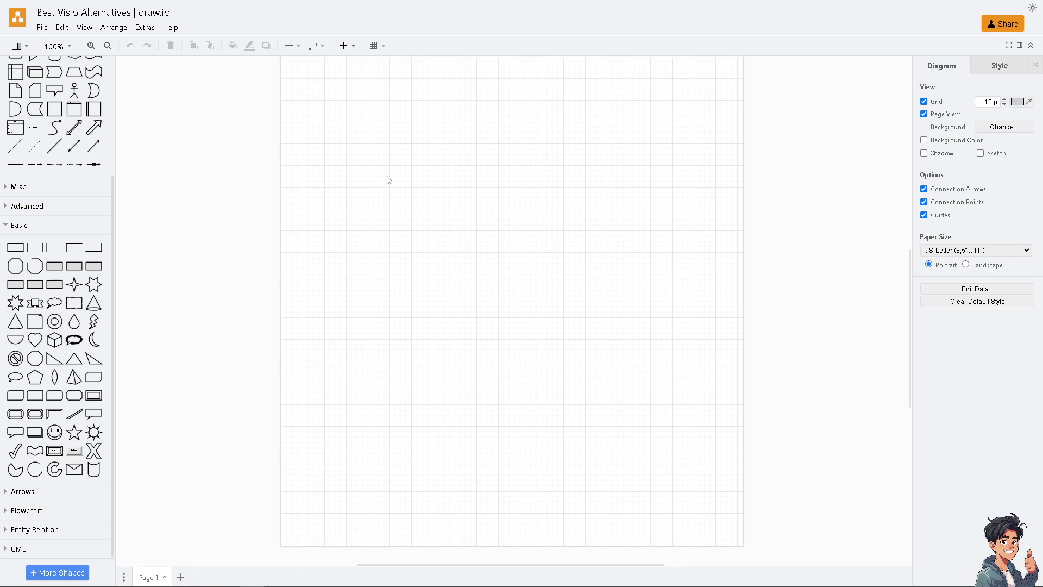
Step: Collapse the Basic, Scratchpad and General sections and browse the More Shapes catalogue
click(14, 225)
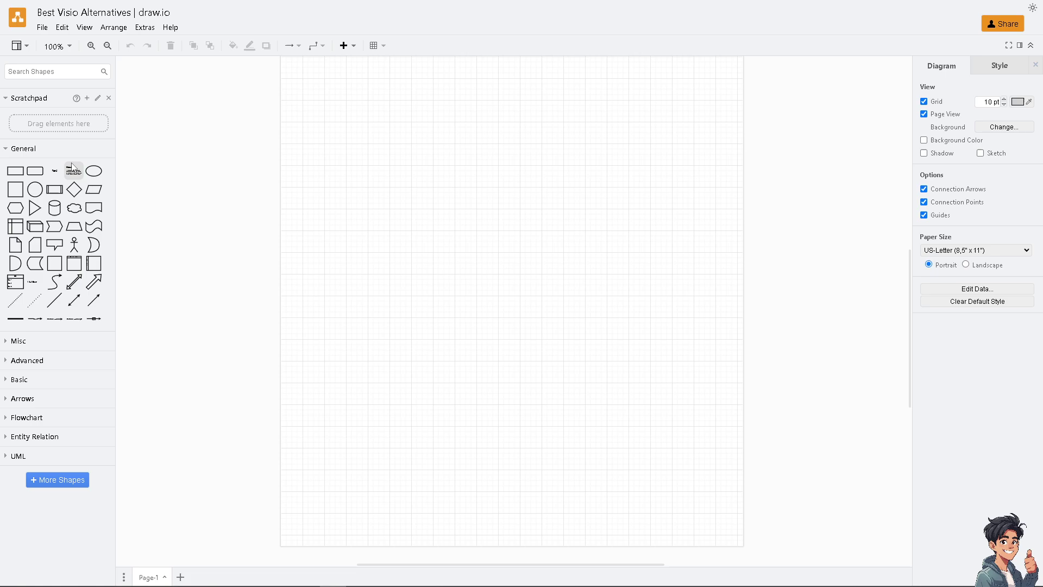
click(7, 99)
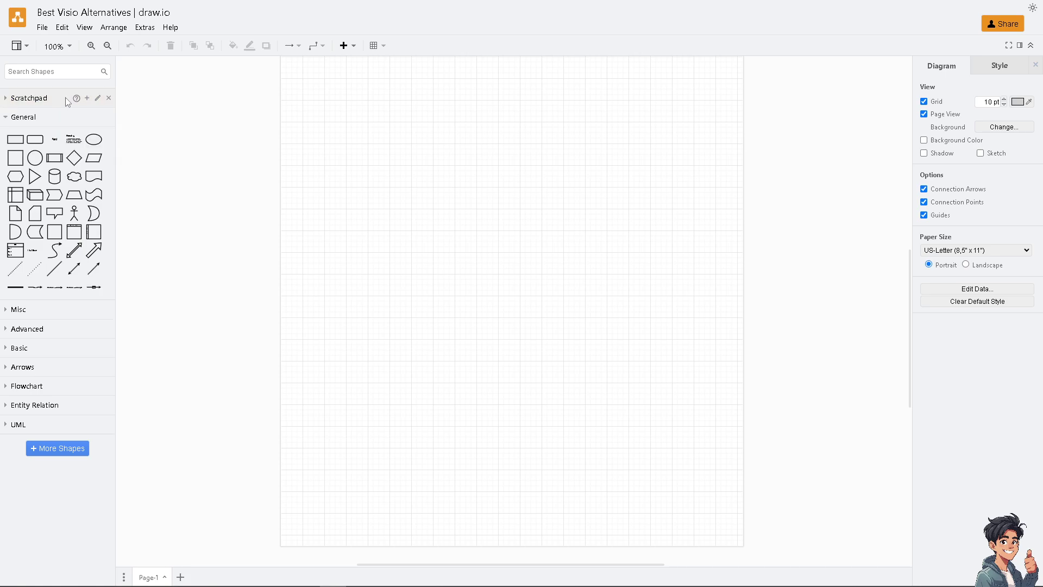
click(9, 120)
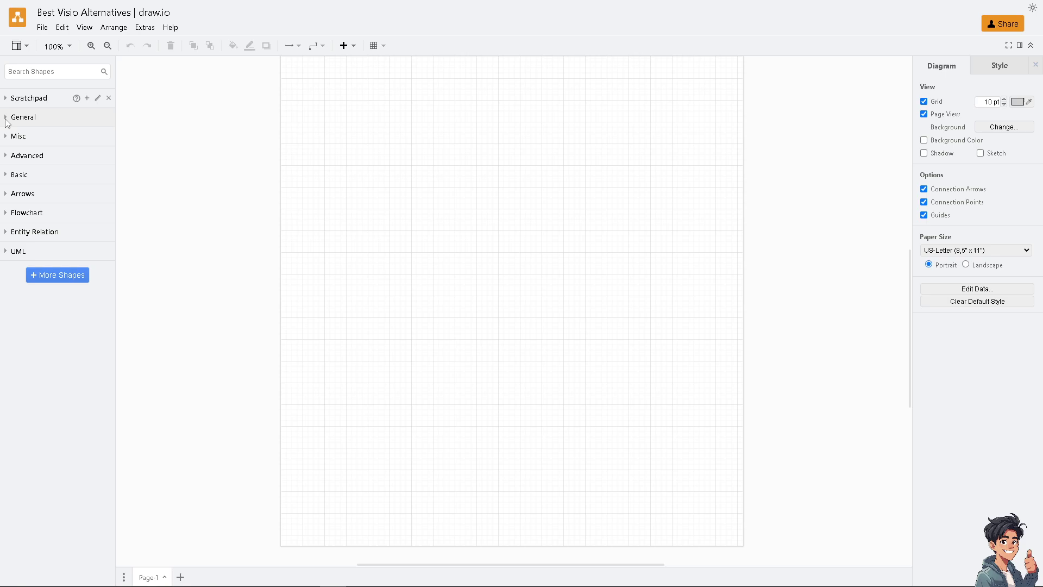
click(76, 276)
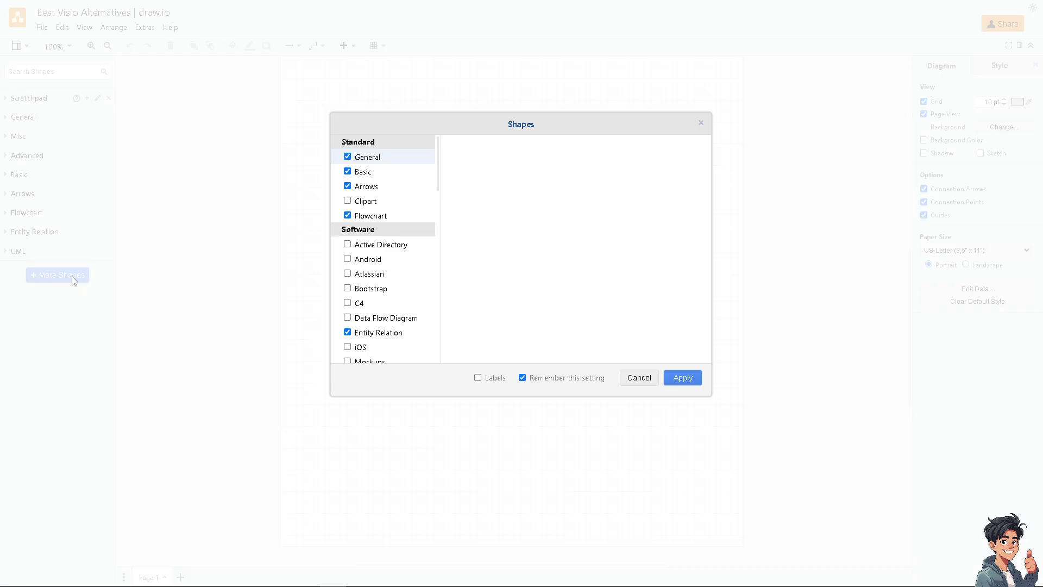
scroll(521, 244, down, 10)
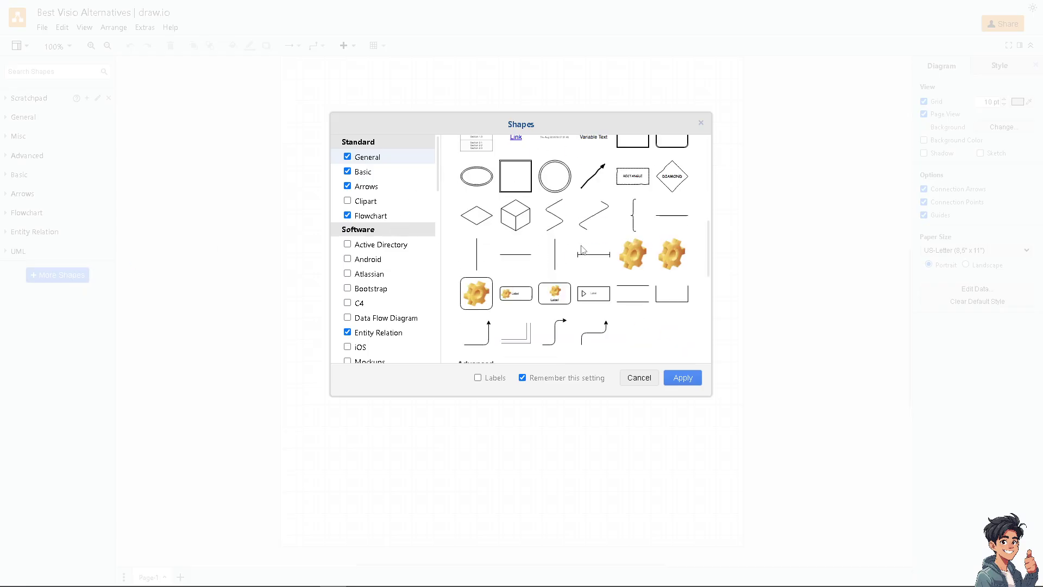
Step: Add a rectangle, a Signal-In Arrow and a left arrow to the page
click(670, 377)
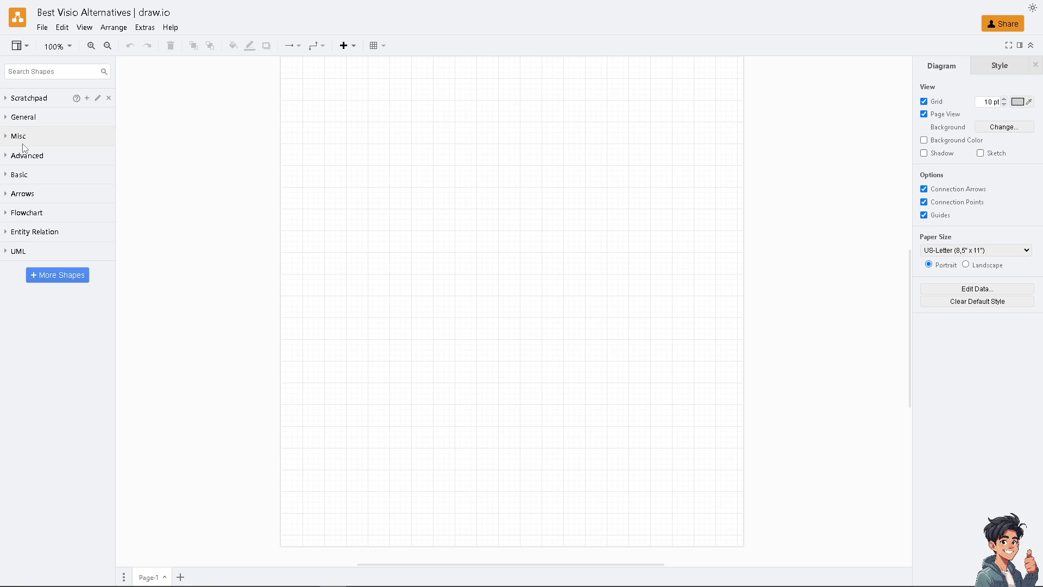
click(7, 176)
drag(16, 196, 368, 108)
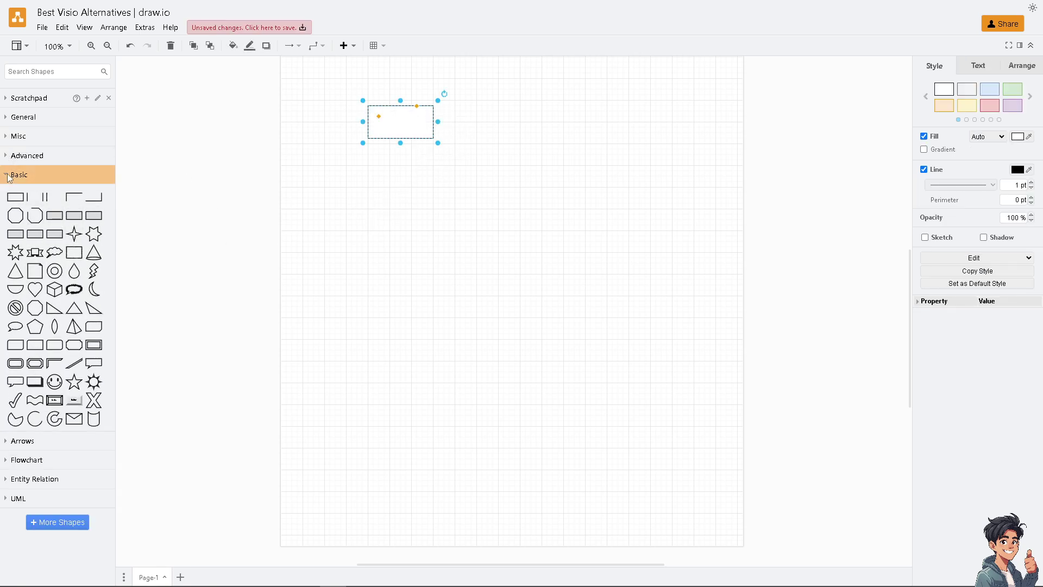
click(15, 175)
click(17, 194)
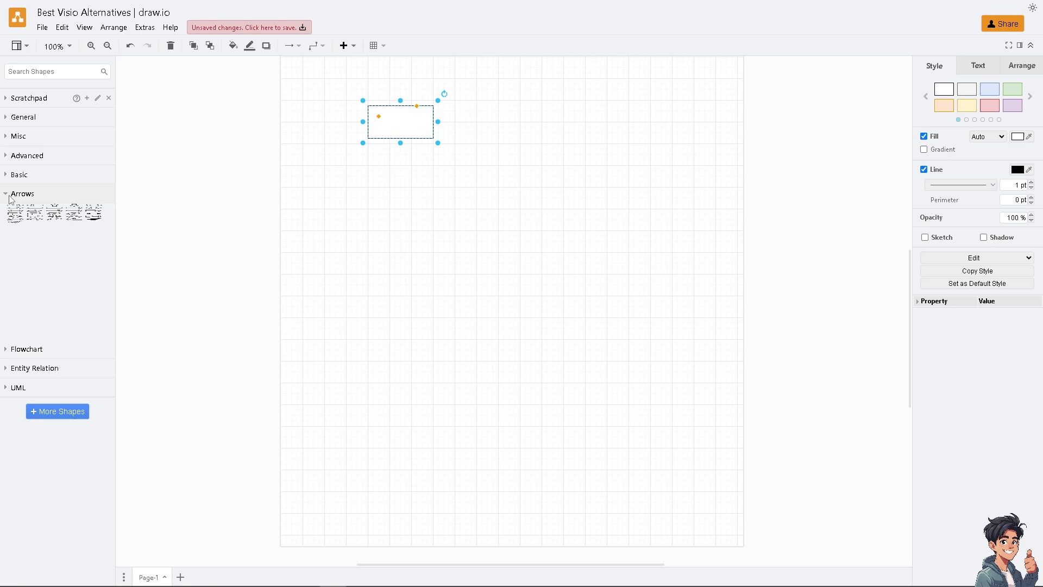
click(55, 234)
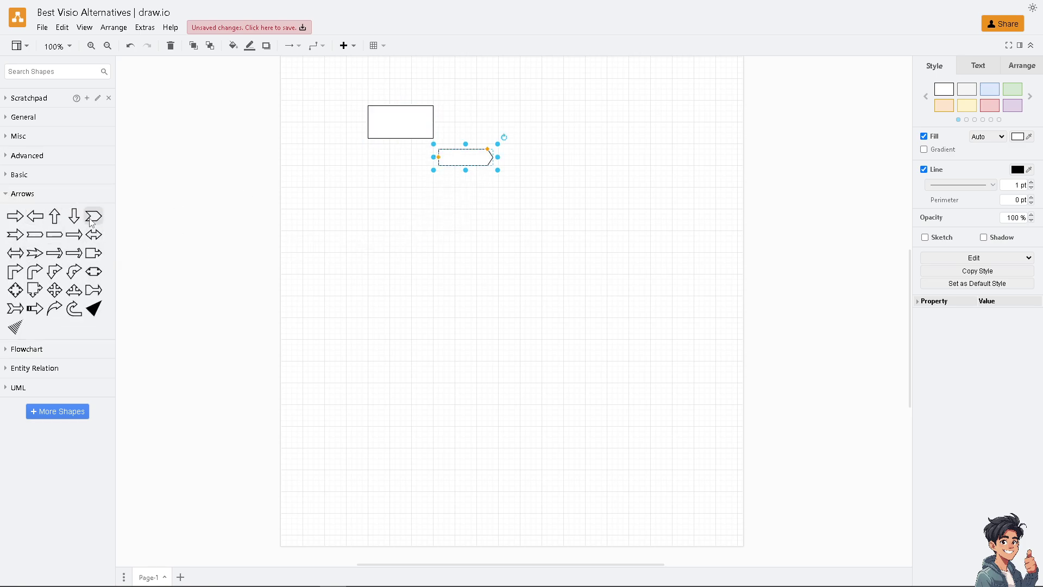
click(8, 158)
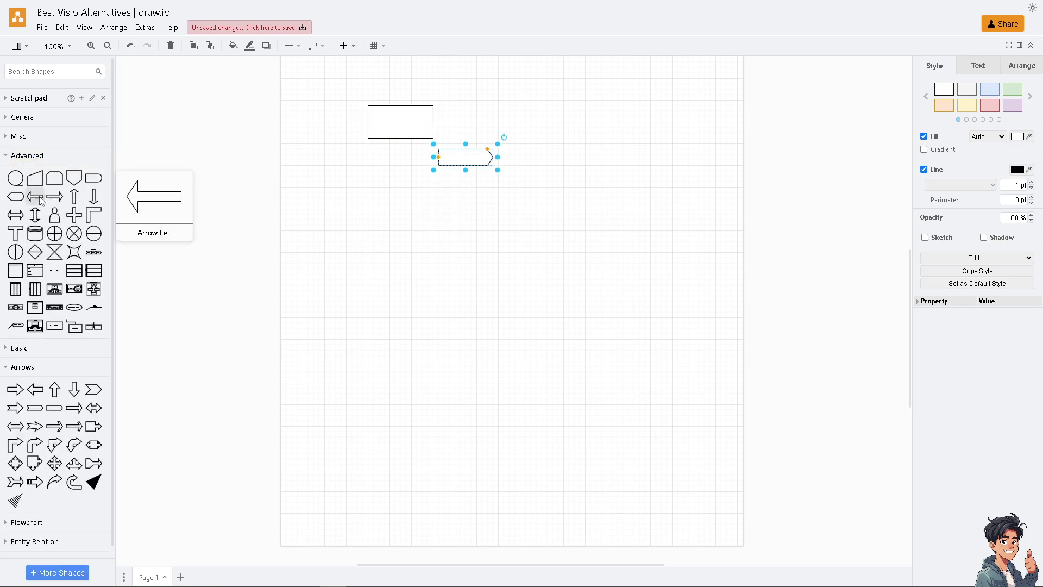
drag(35, 196, 493, 230)
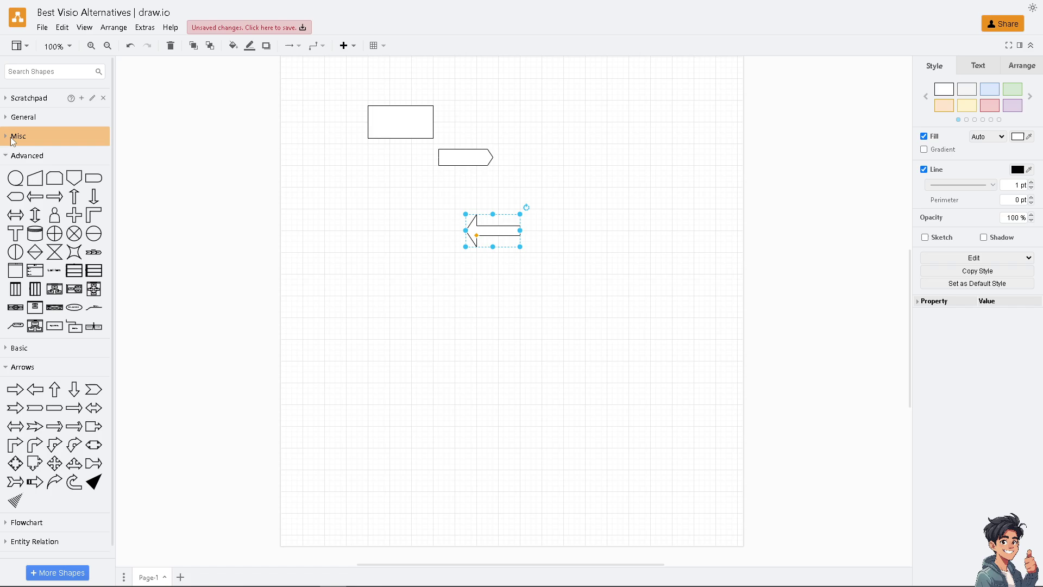
Step: Add a green Misc table and a Cross-Functional Flowchart with an empty column before Phase 1
click(19, 136)
click(35, 196)
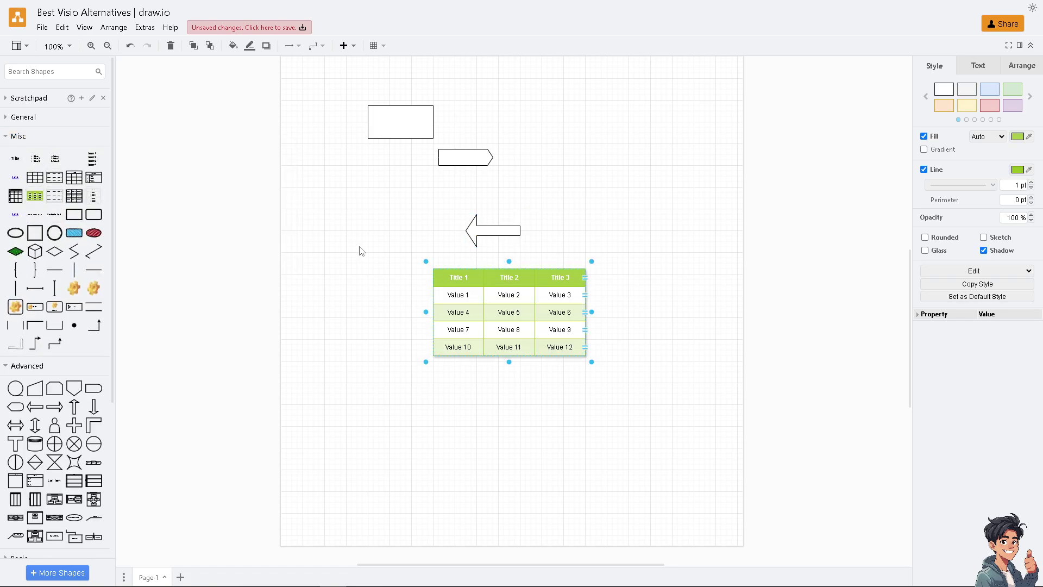
drag(15, 195, 551, 259)
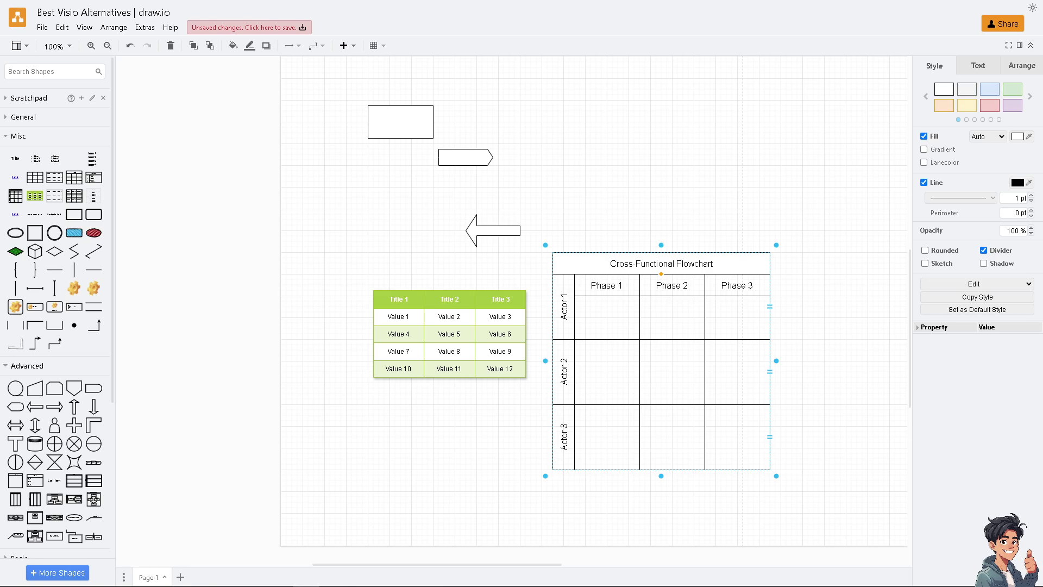
click(386, 49)
click(379, 67)
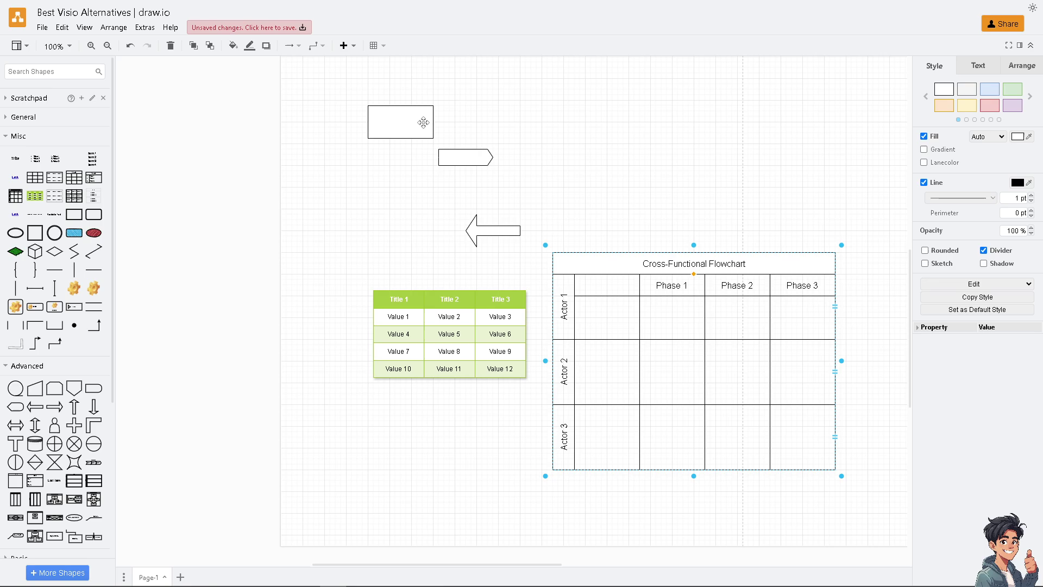
Step: Insert a second rectangle and move it beside the arrows
click(344, 45)
click(361, 66)
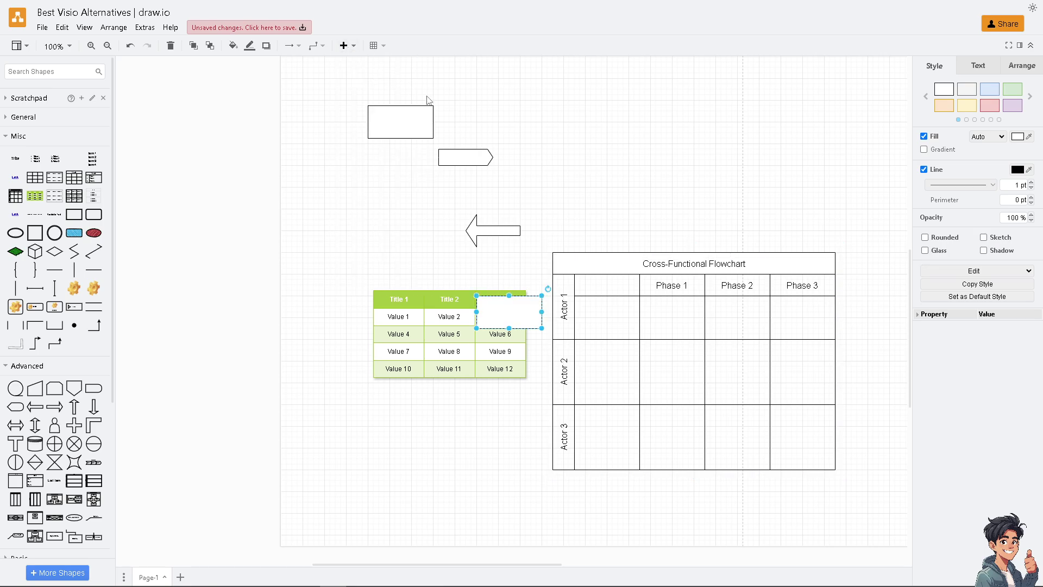
drag(520, 311, 580, 180)
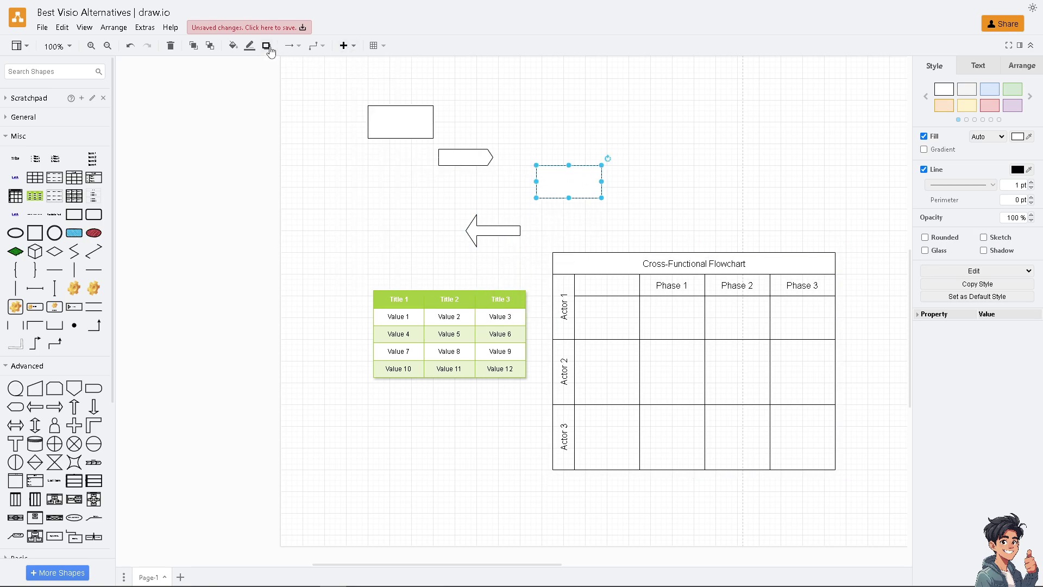
Step: Set the second rectangle's outline colour to 0A0A0A, then deselect it
click(250, 45)
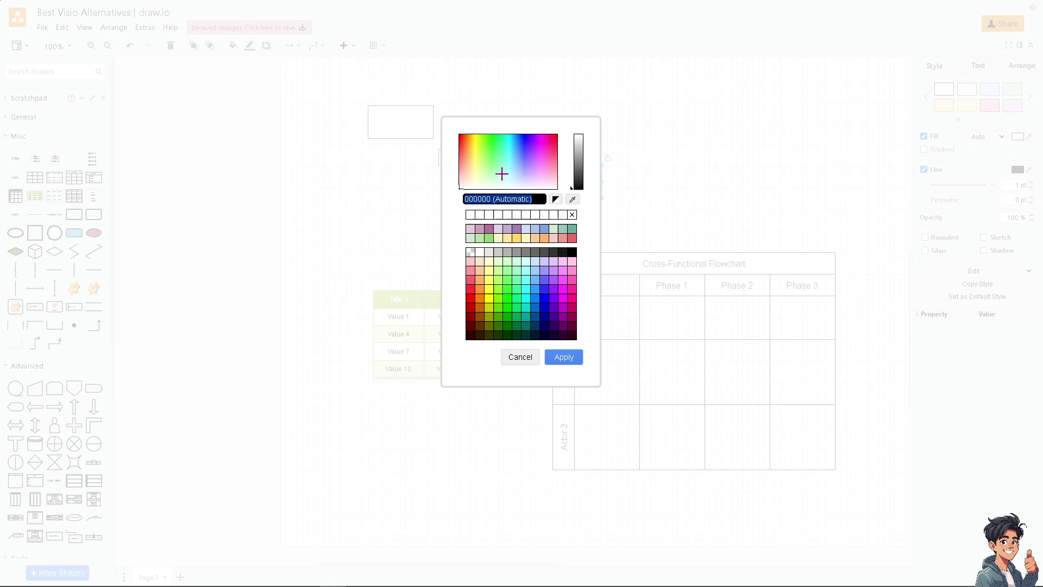
click(579, 186)
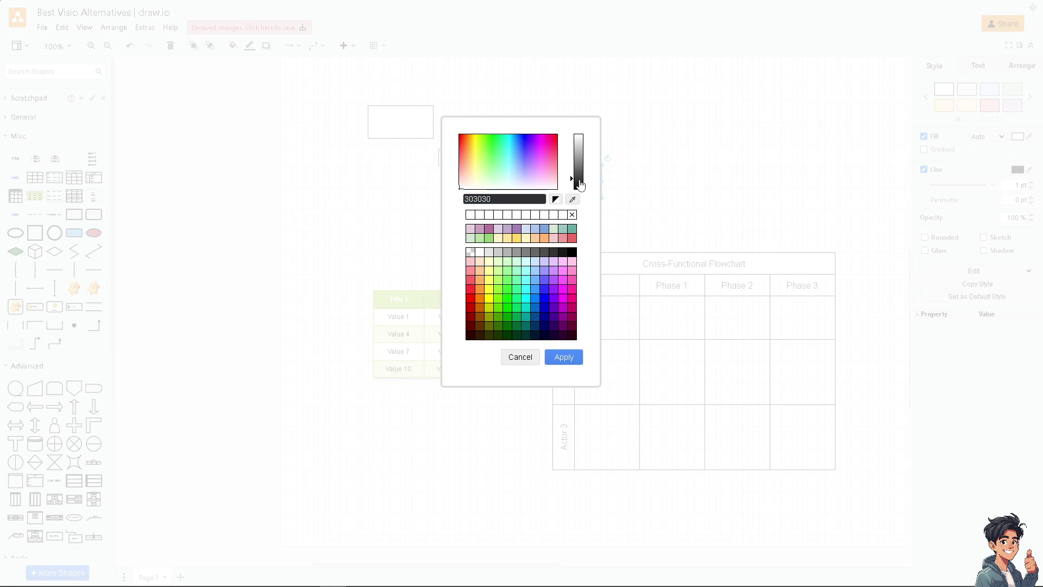
click(569, 356)
drag(321, 173, 356, 256)
drag(389, 194, 420, 239)
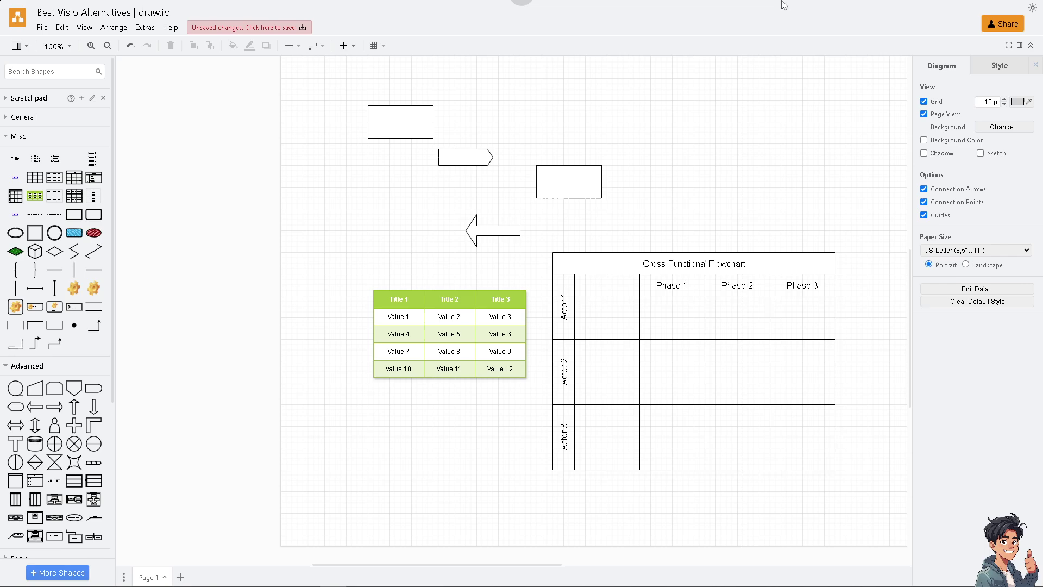
Step: Try Share, dismiss the Google Drive save prompt, and show File > Export as formats
click(1003, 23)
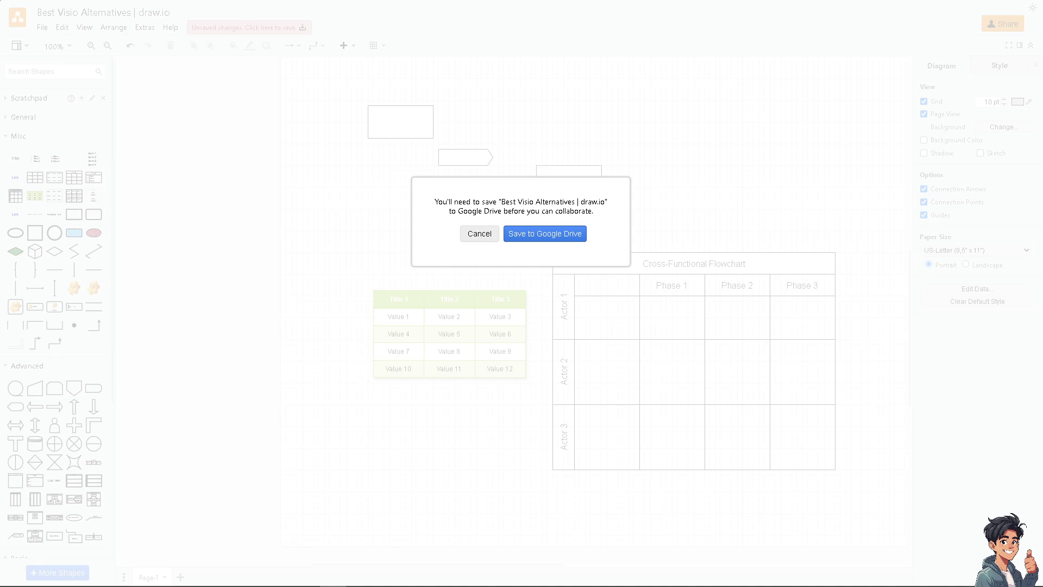
click(479, 233)
click(42, 27)
mouse_move(96, 211)
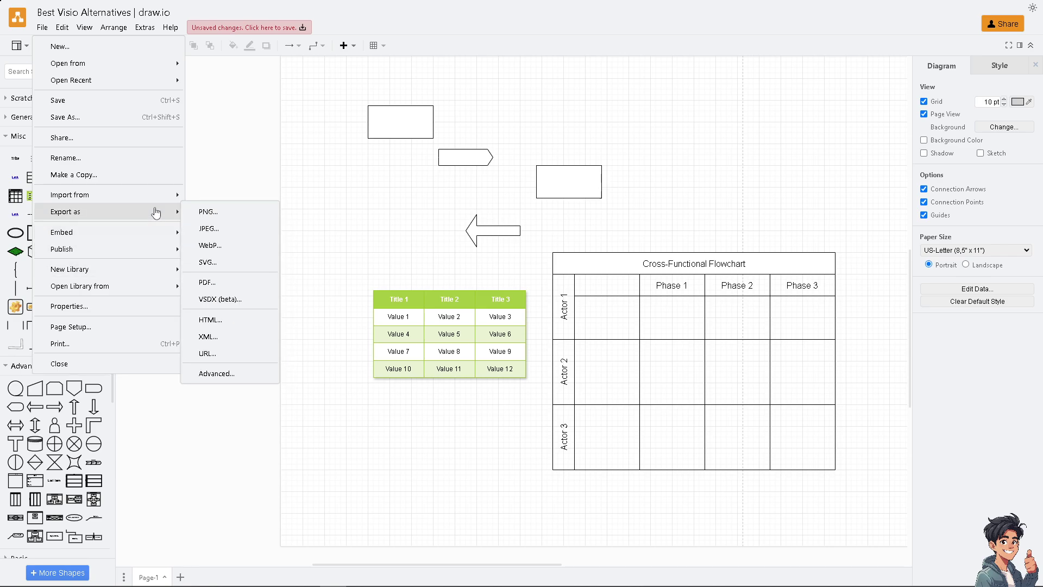
Step: Close draw.io's export settings and show the Embed options: Image, SVG, HTML, IFrame, Google Docs, Notion
click(220, 374)
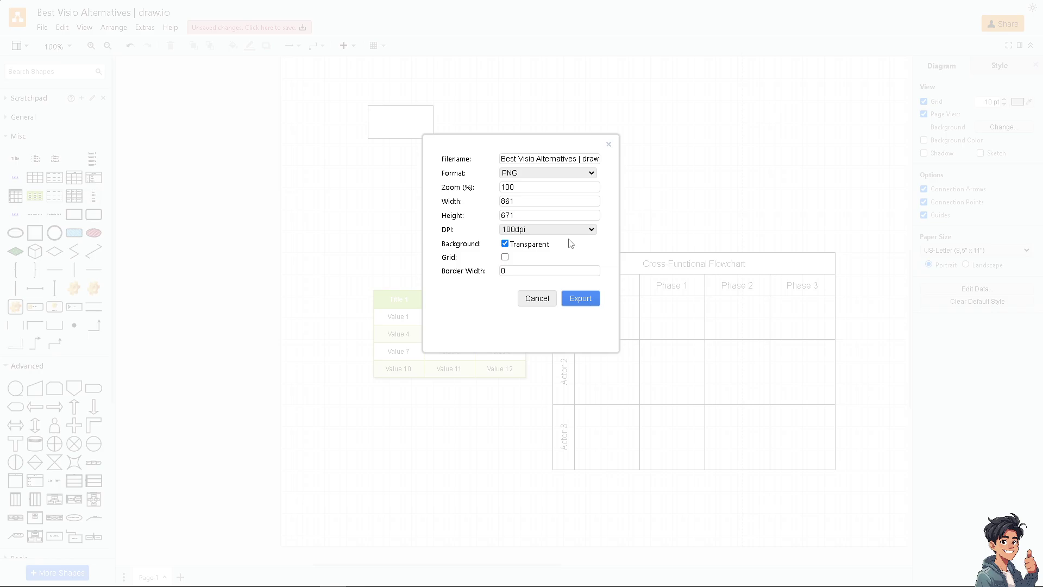
click(609, 144)
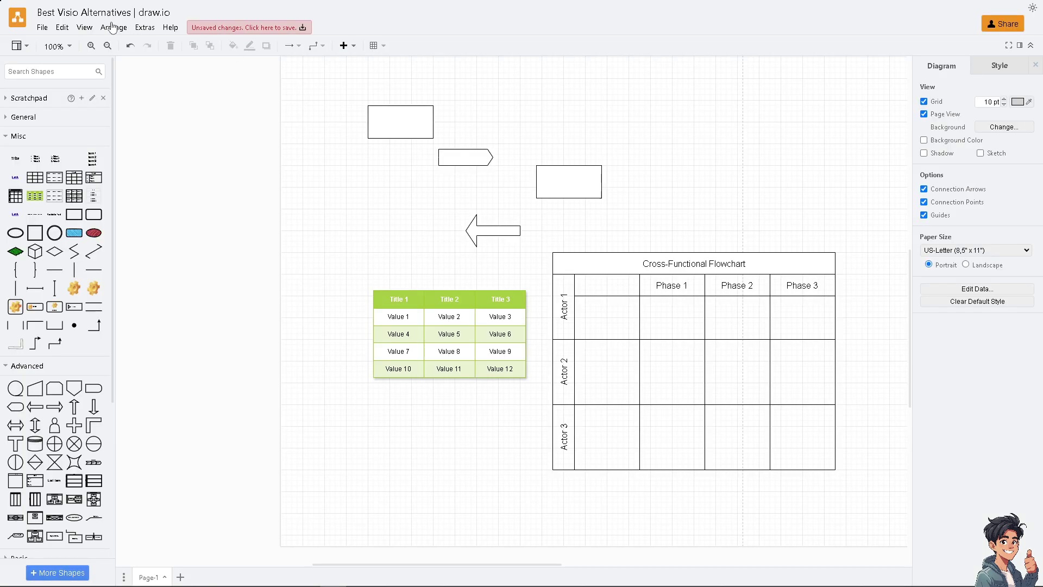
click(43, 27)
mouse_move(168, 215)
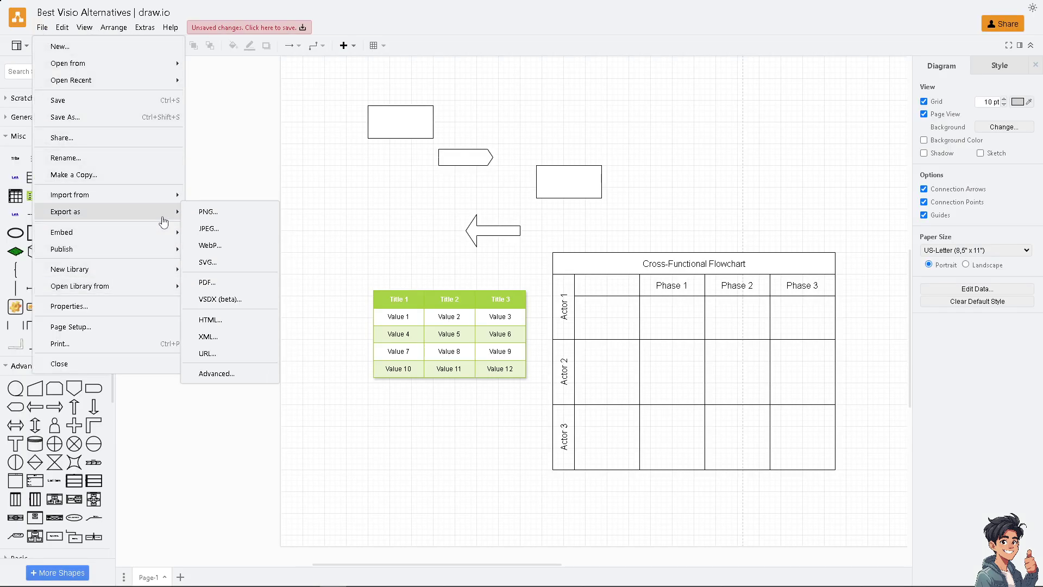
mouse_move(150, 241)
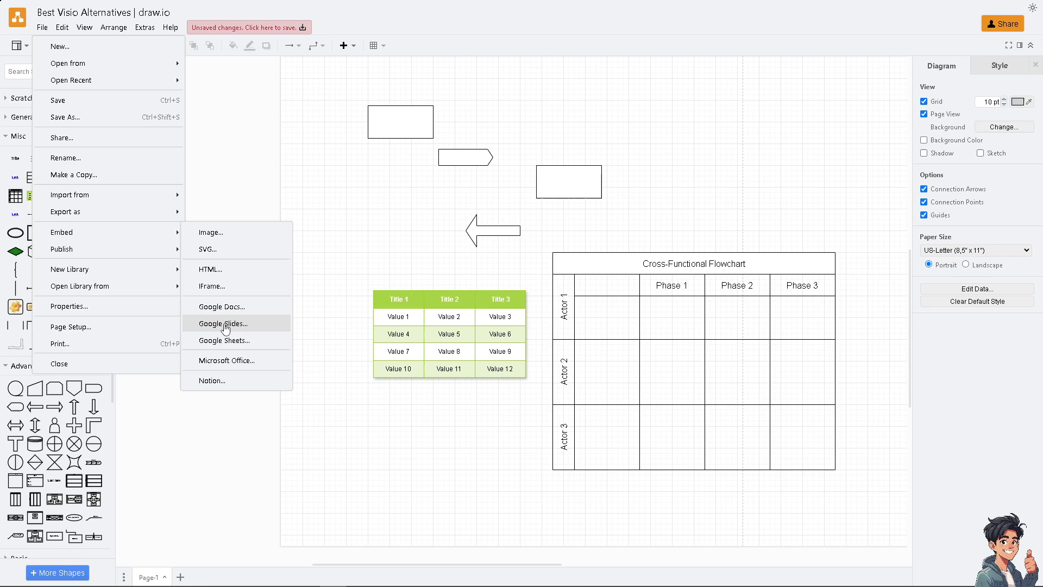
Step: Place a Flowchart Internal Storage shape on the canvas just below the green table
click(343, 202)
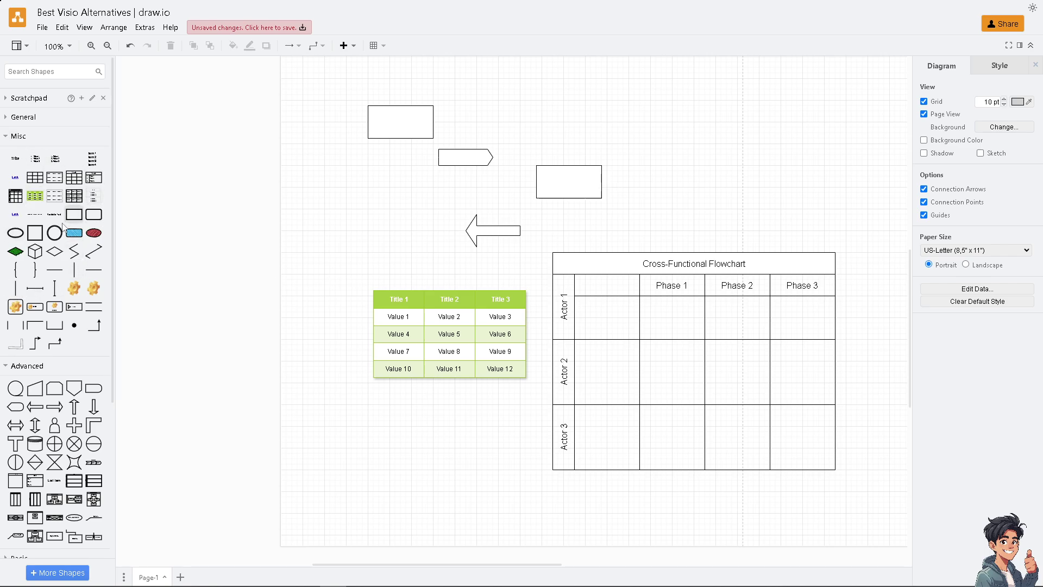
scroll(54, 413, down, 4)
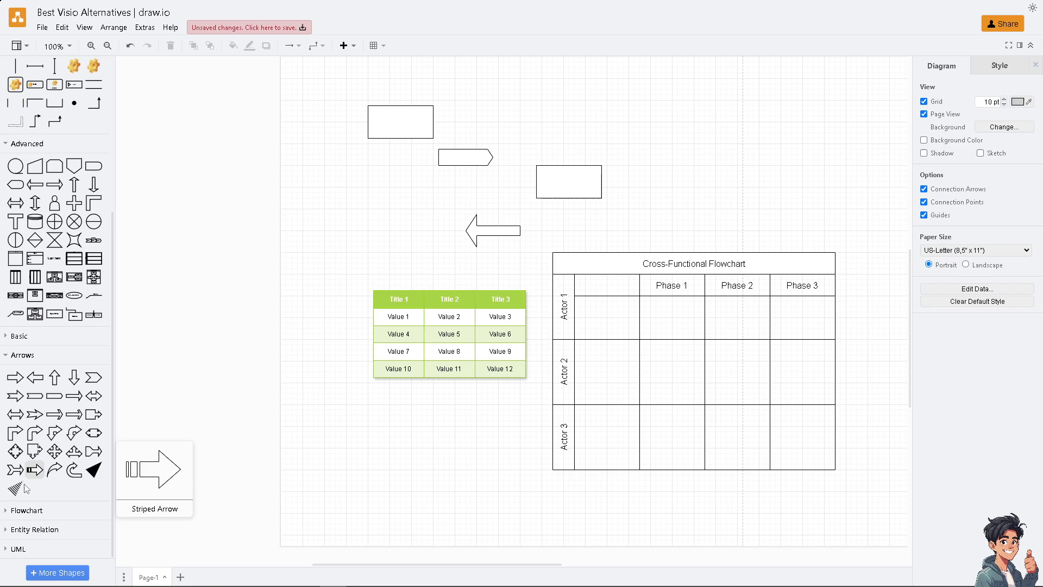
click(8, 511)
scroll(54, 489, down, 3)
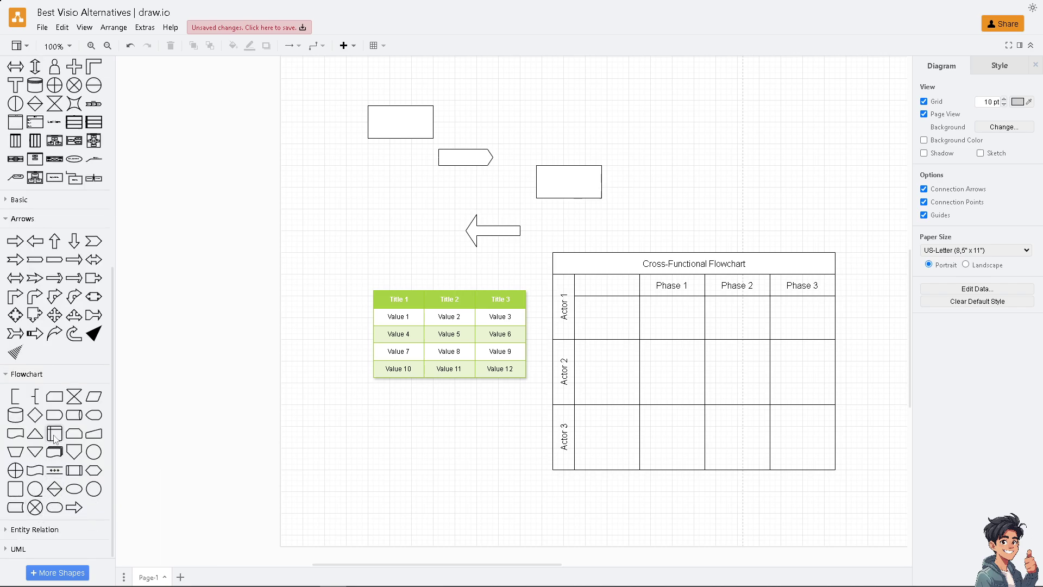
drag(54, 434, 402, 427)
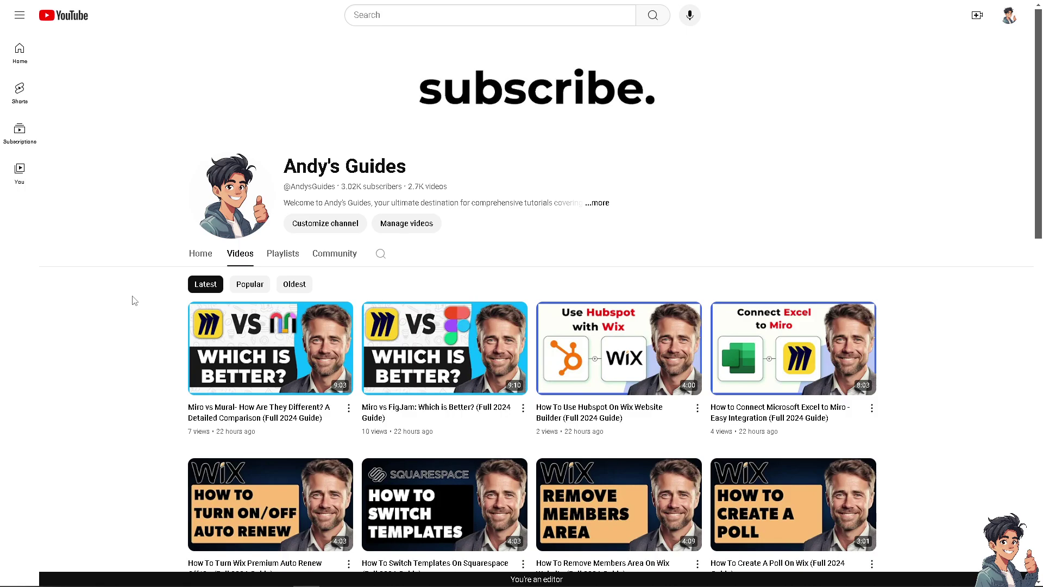
mouse_move(450, 124)
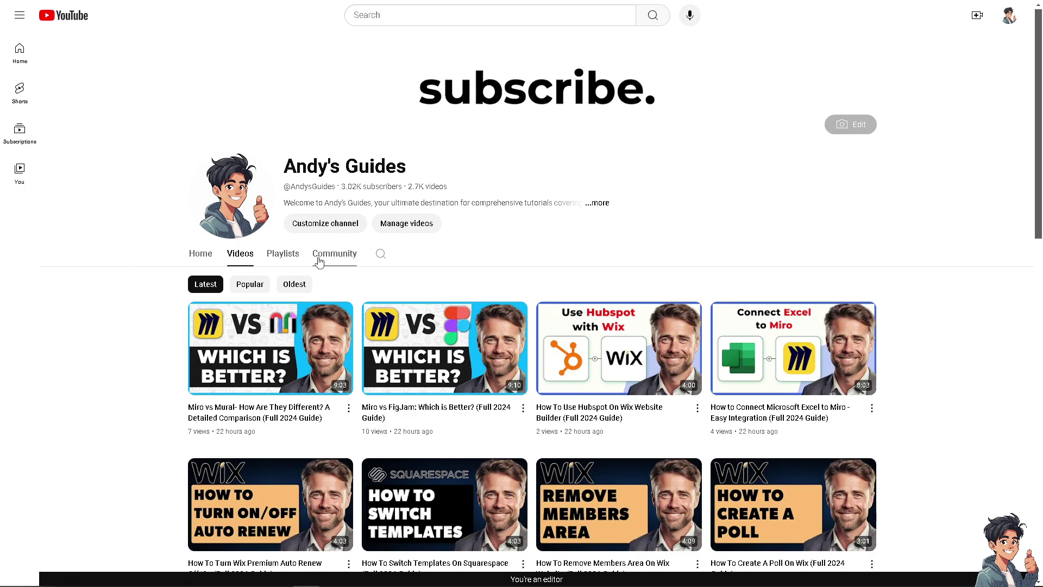
scroll(324, 264, down, 1)
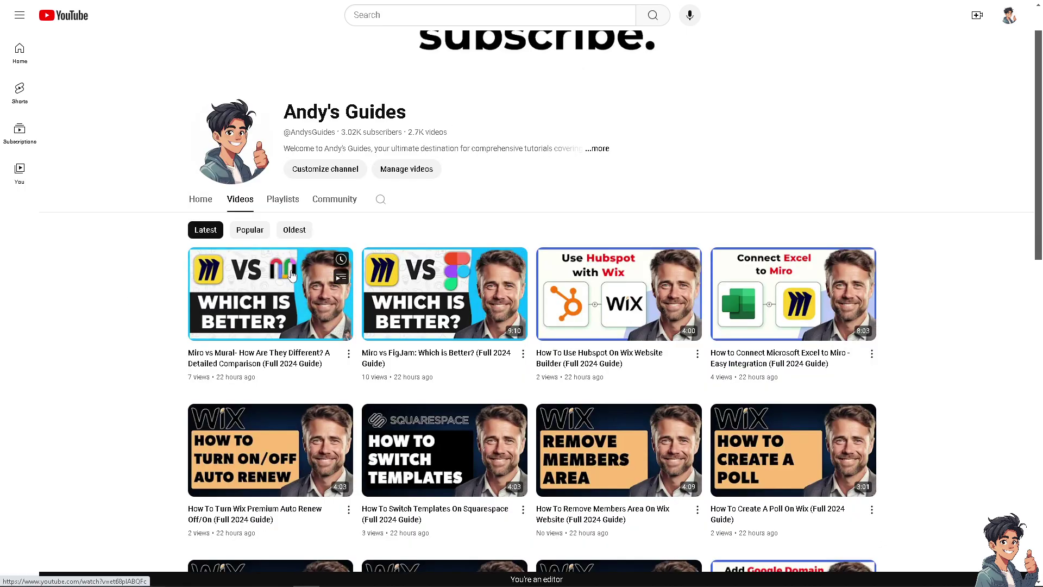
mouse_move(265, 283)
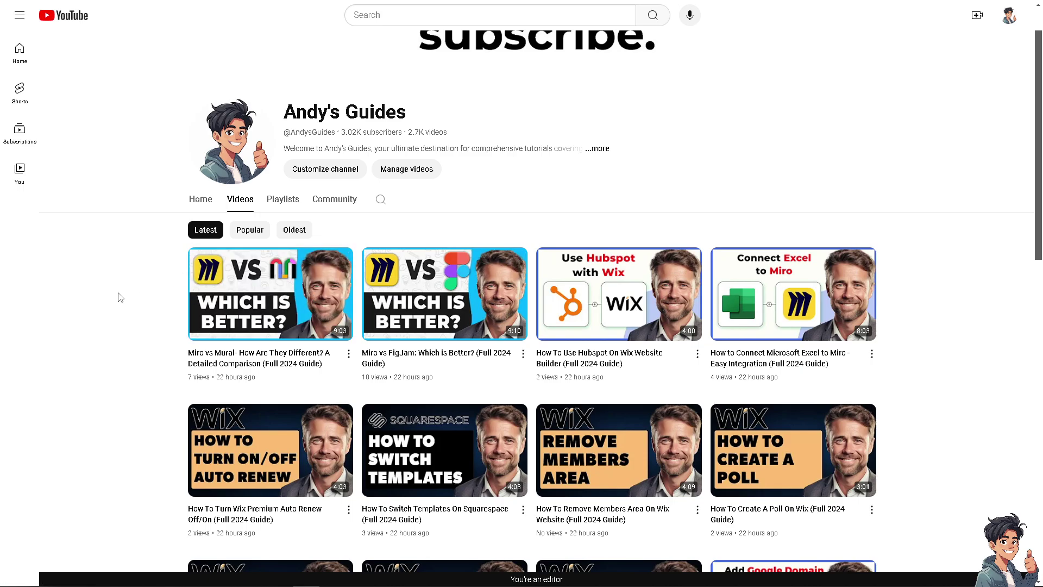
mouse_move(442, 306)
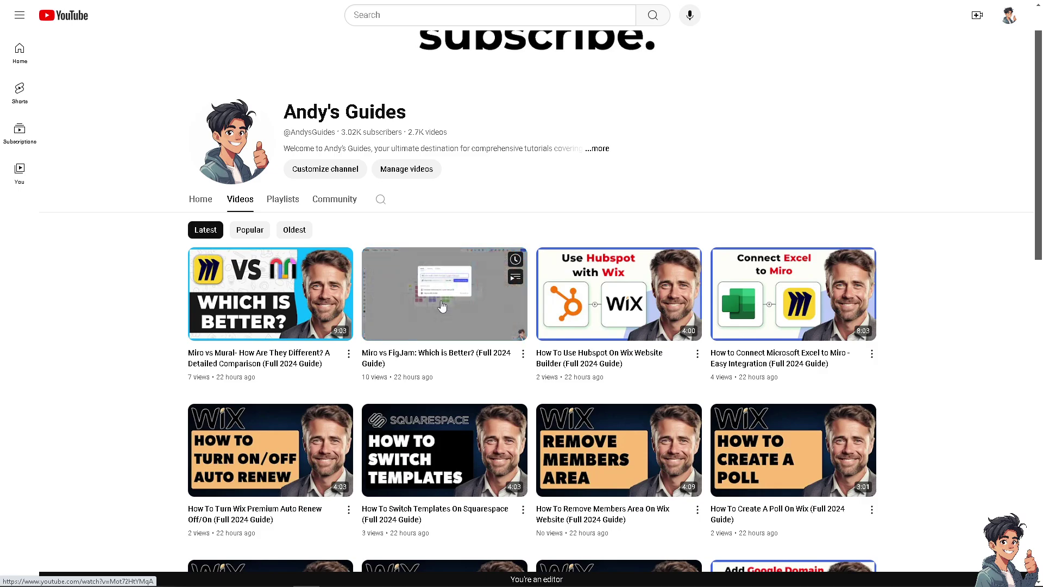
scroll(121, 239, up, 1)
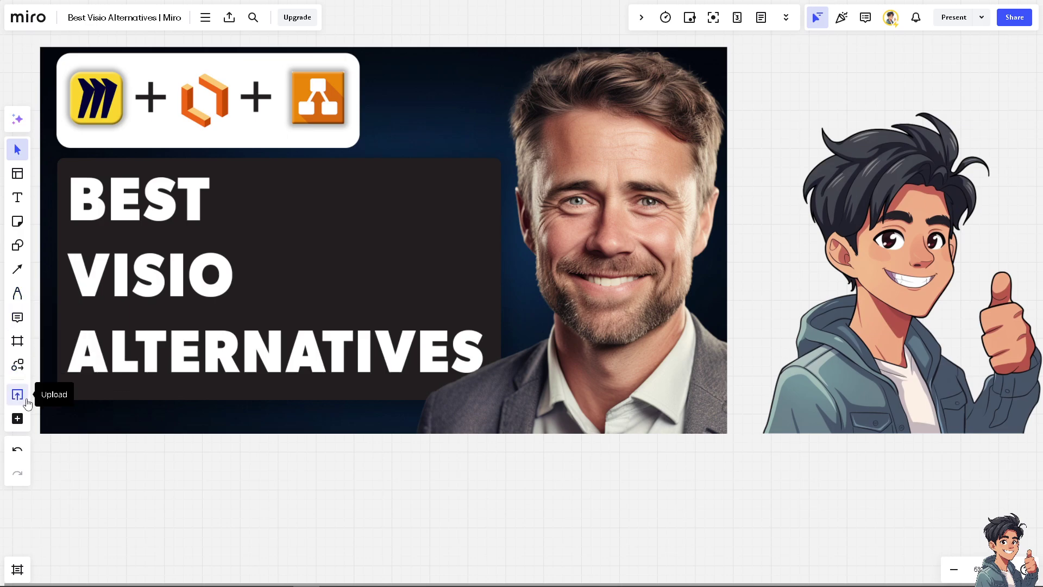
click(17, 173)
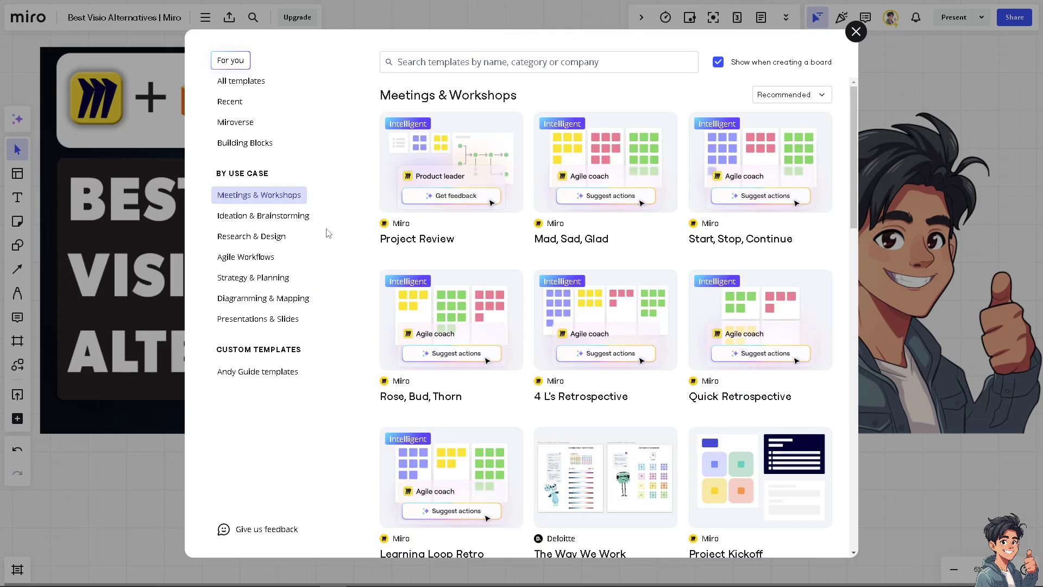
mouse_move(429, 120)
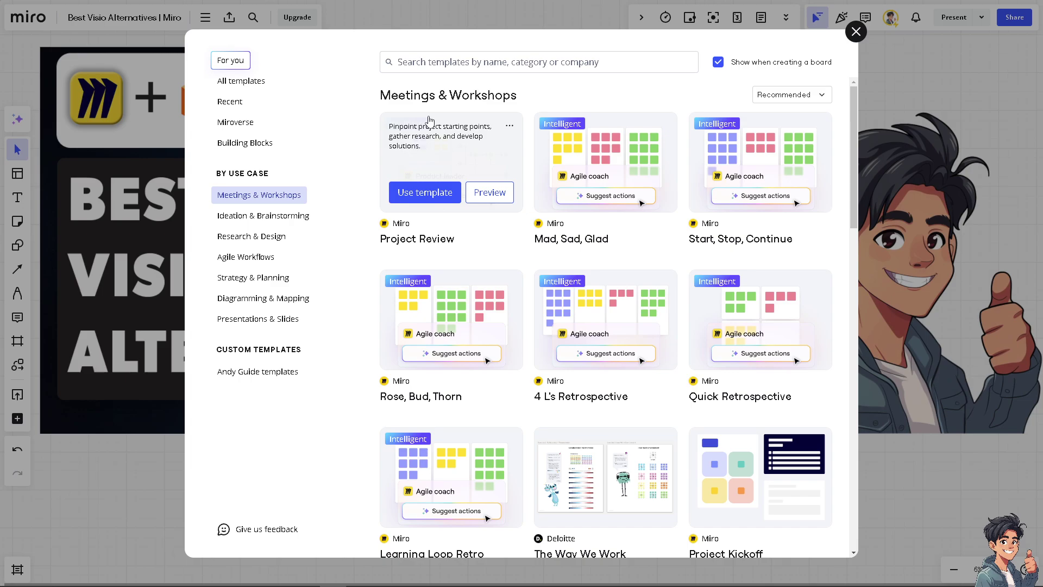
click(856, 35)
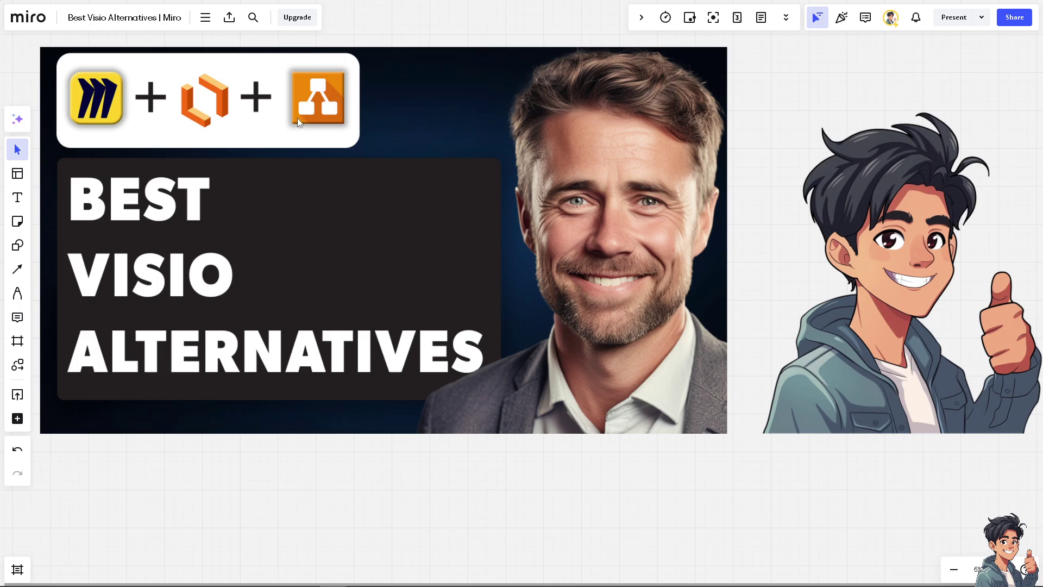
click(1010, 20)
click(532, 487)
click(17, 419)
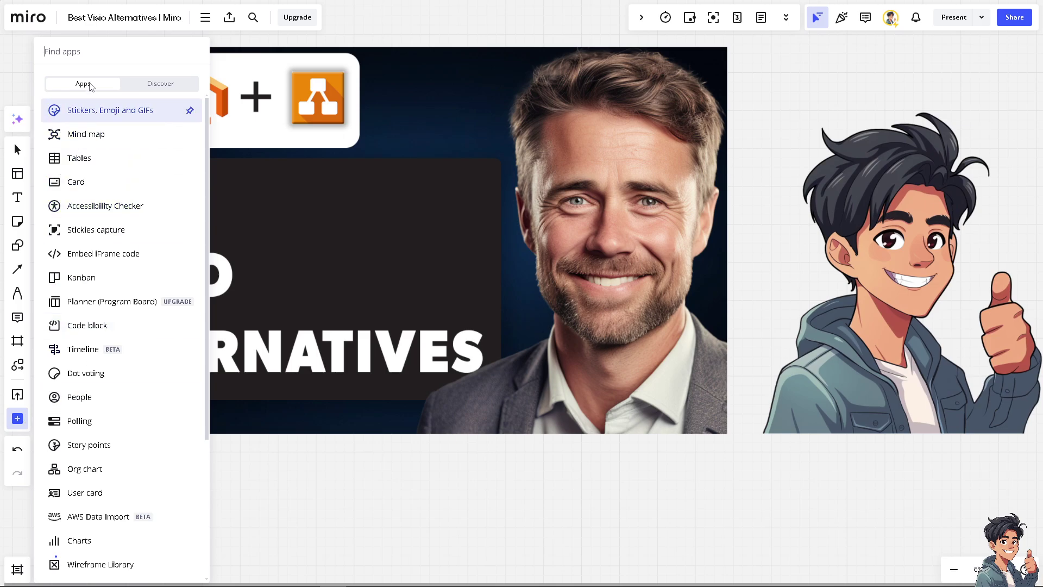
click(168, 87)
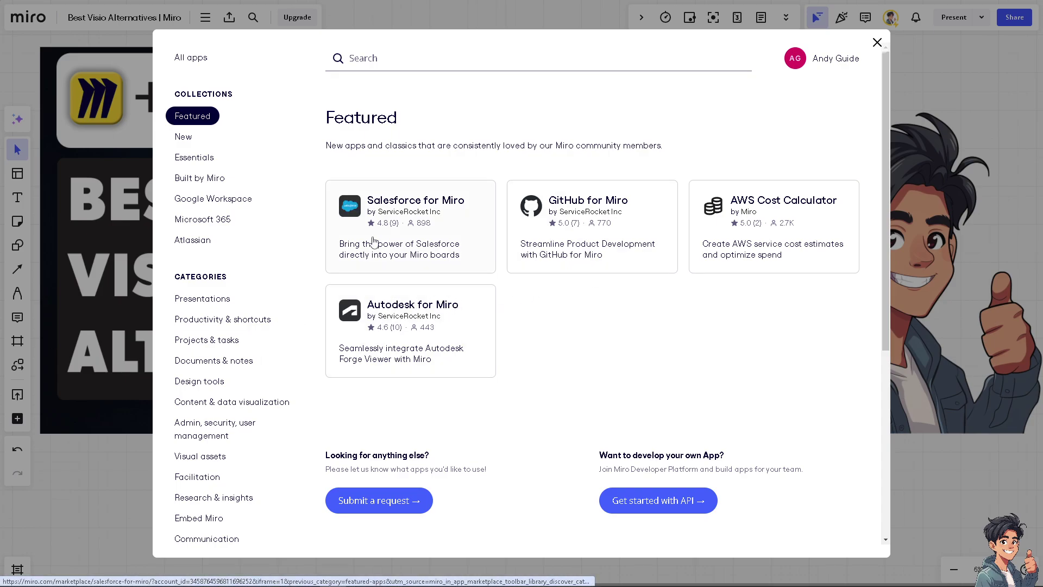
scroll(646, 268, down, 2)
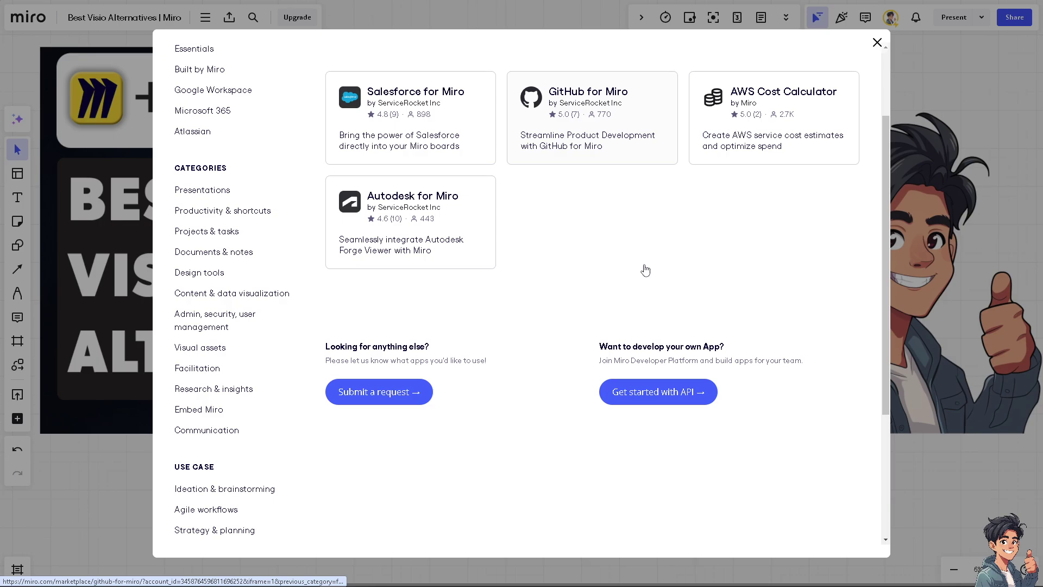
scroll(646, 268, up, 2)
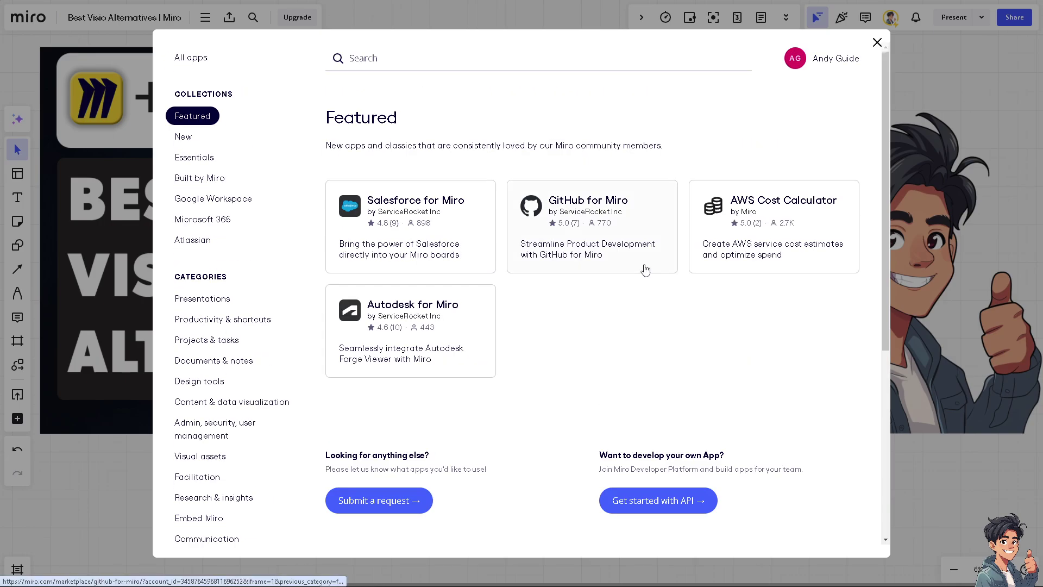
click(877, 43)
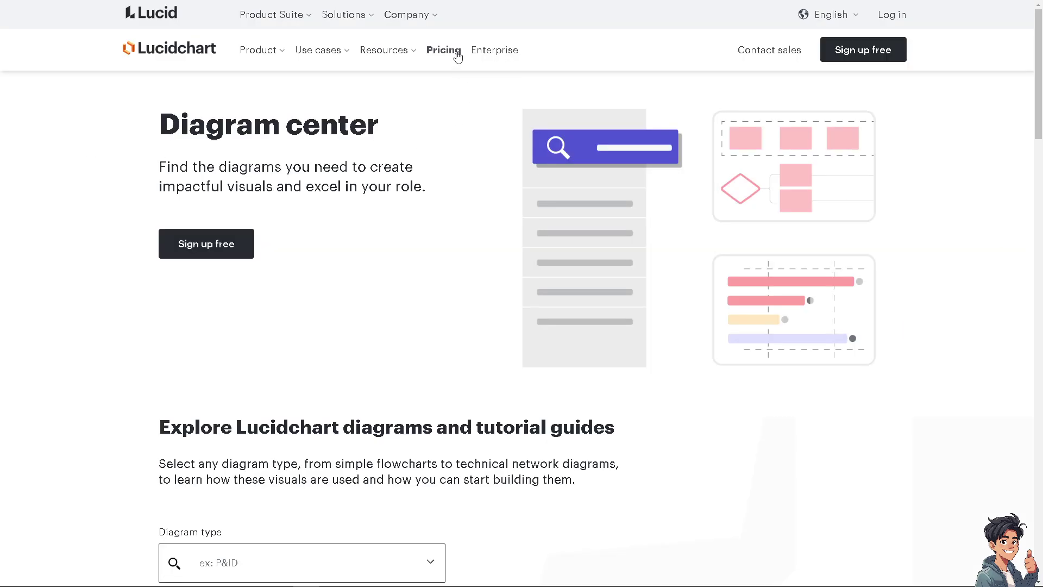
Step: View Lucidchart's pricing plans: Free $0.00, Individual $7.95 and Team $9.00/user
click(458, 55)
scroll(286, 280, down, 1)
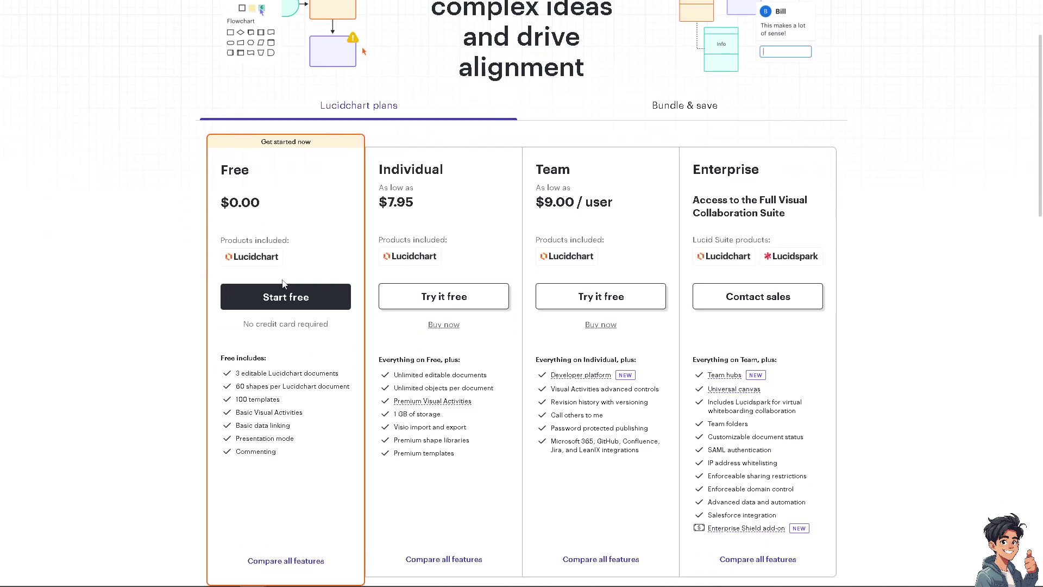
scroll(283, 283, up, 2)
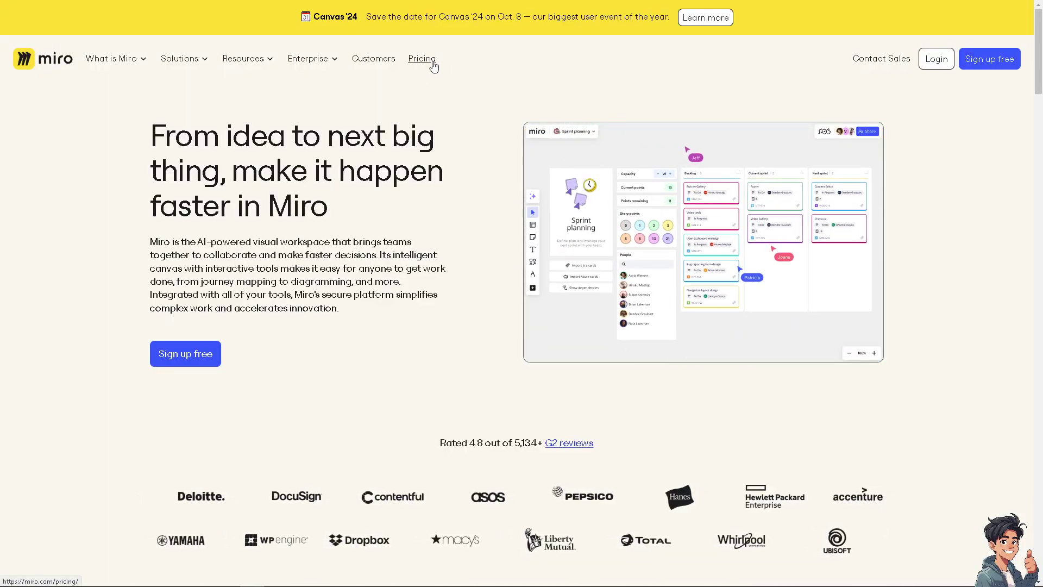
Step: Go to Miro's pricing page showing its Free, Starter, Business and Enterprise plans
click(433, 61)
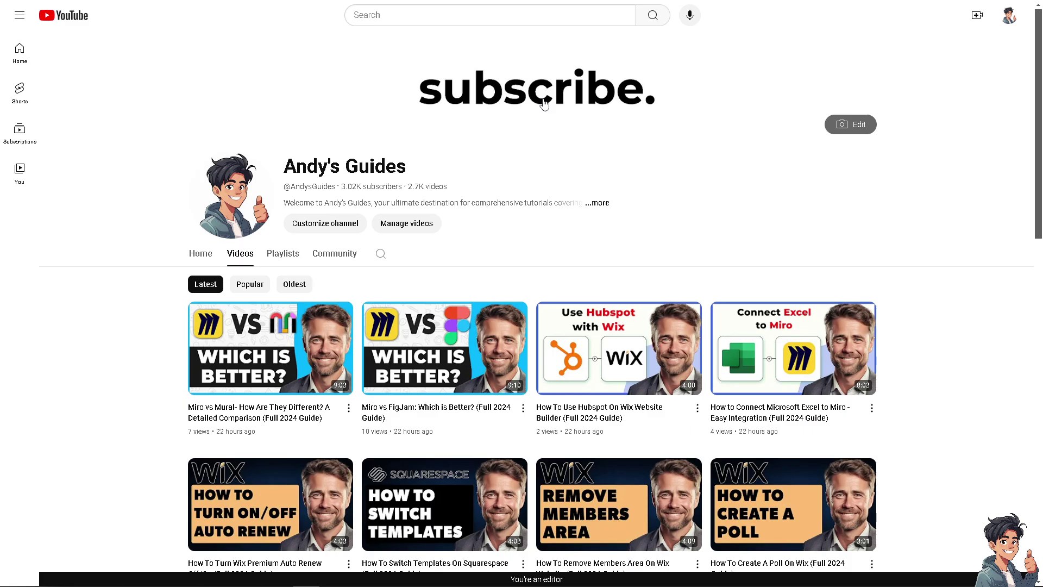
scroll(450, 375, down, 14)
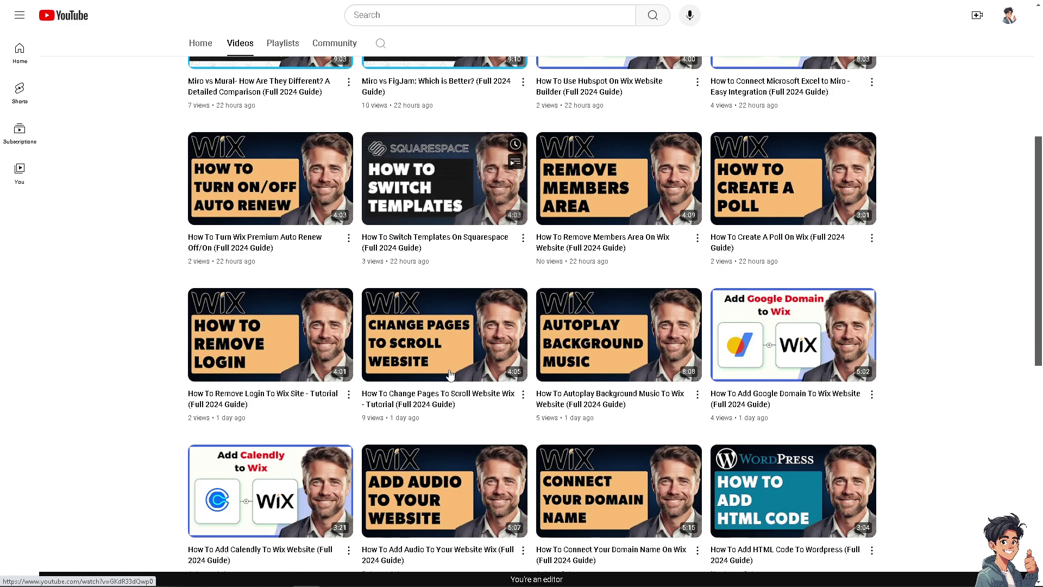
scroll(450, 375, down, 2)
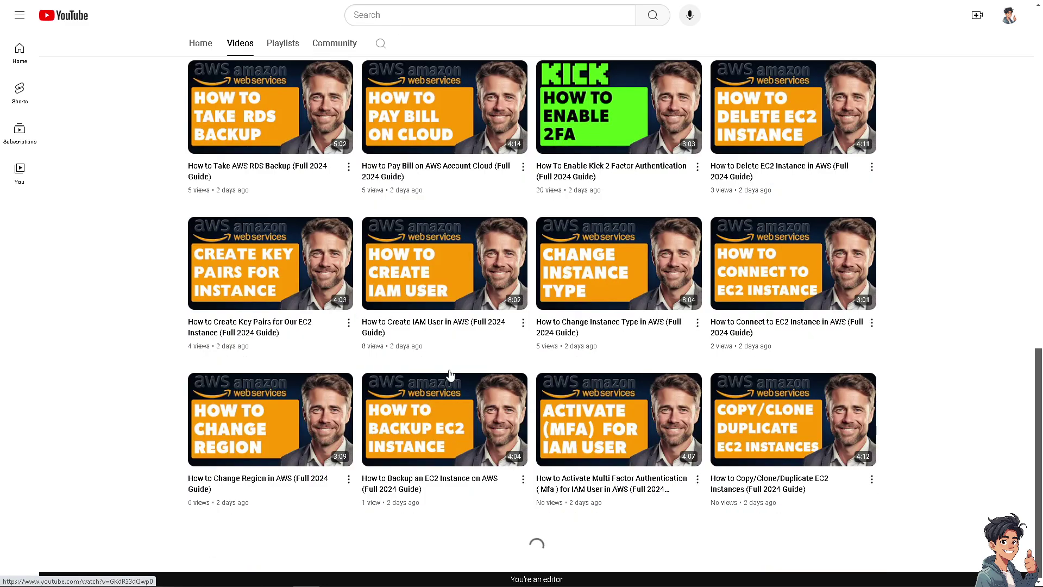